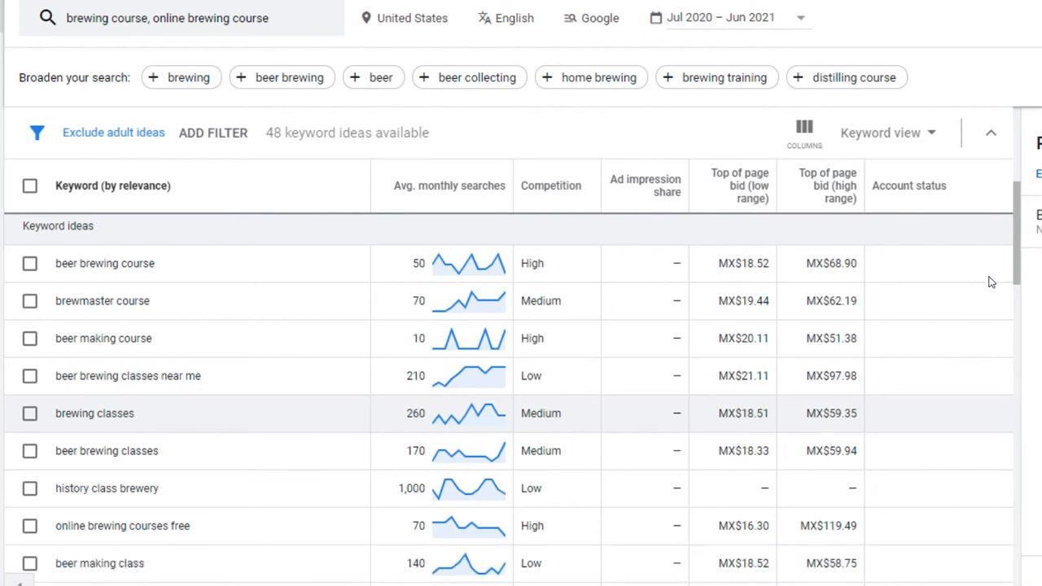
# Switch from the keyword ideas to the site's WordPress Pages list and look over the admin options.
pyautogui.press('Escape')
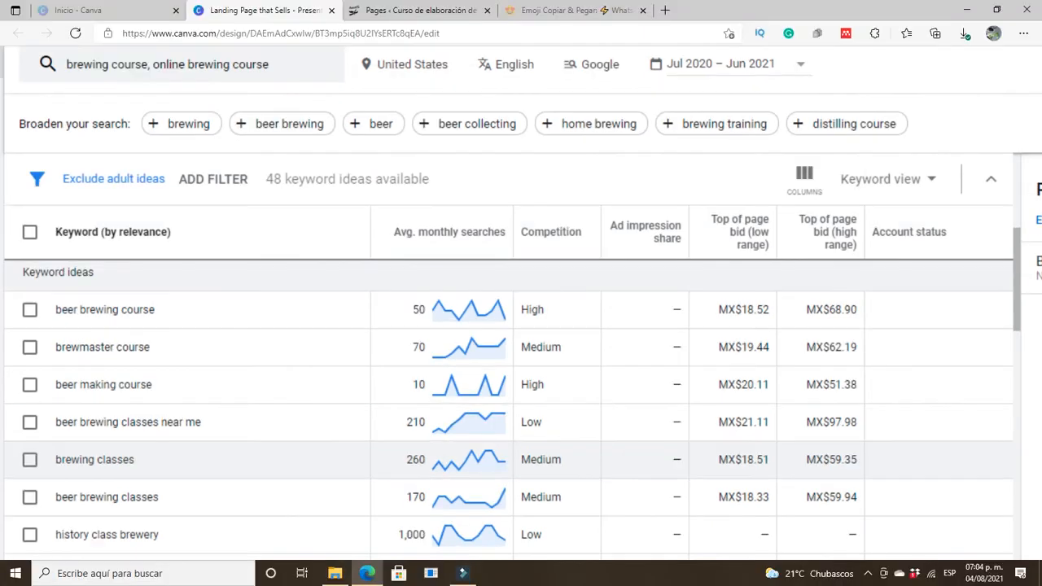
pyautogui.click(446, 10)
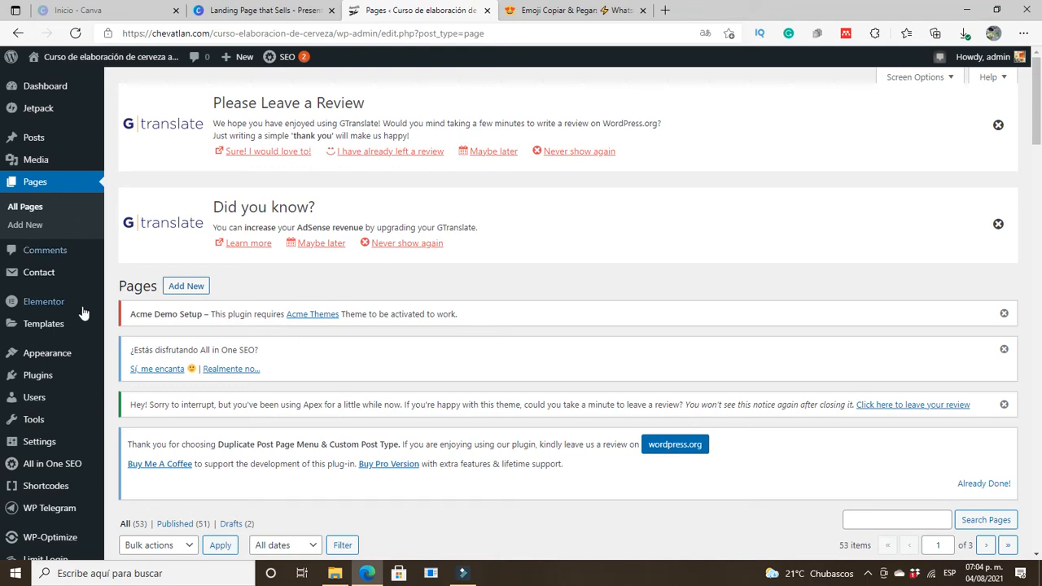
pyautogui.scroll(-1, 73, 301)
pyautogui.scroll(-1, 63, 289)
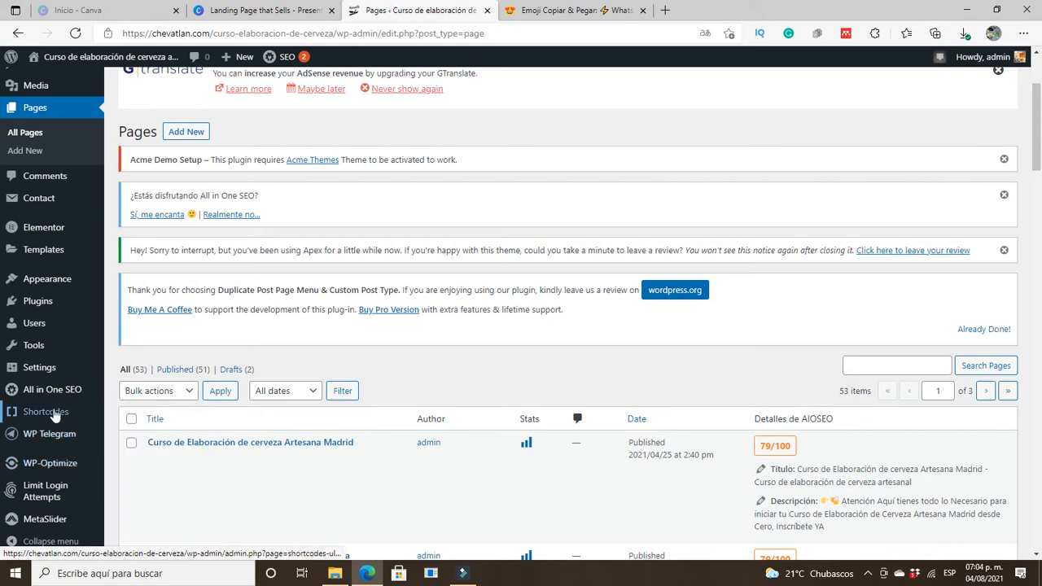
pyautogui.moveTo(51, 398)
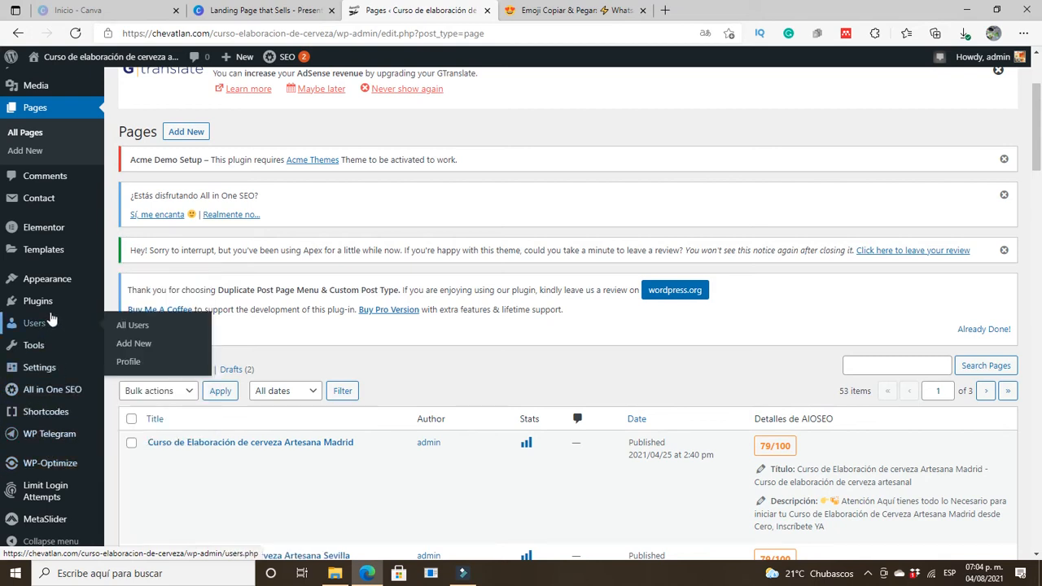
pyautogui.scroll(2, 47, 301)
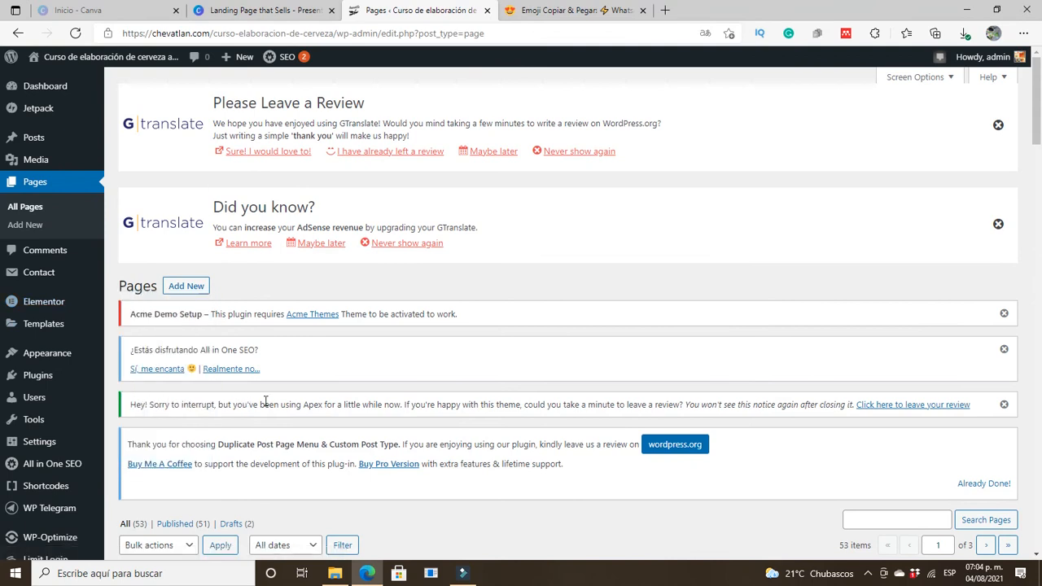
pyautogui.scroll(-2, 265, 401)
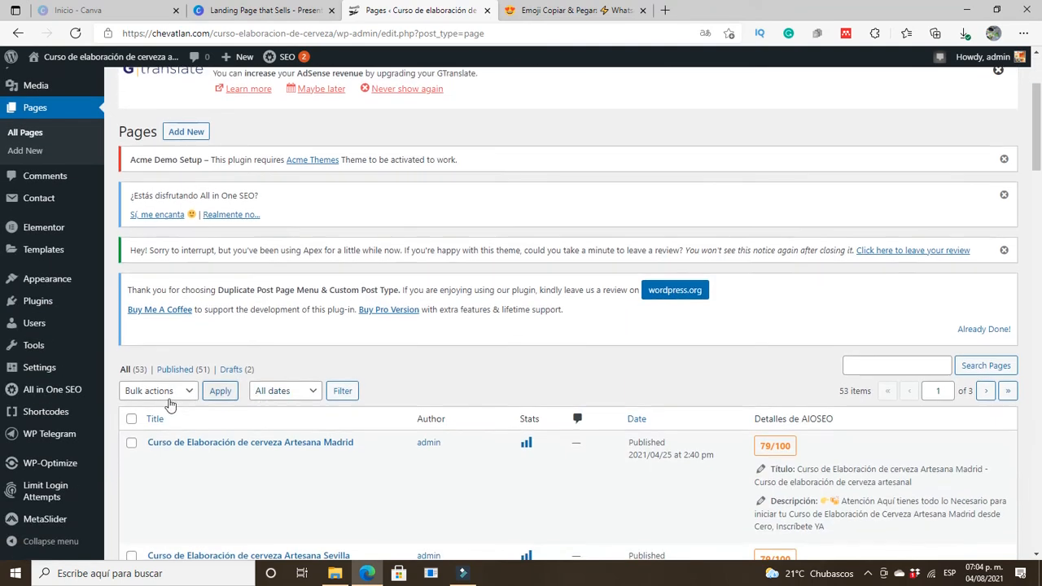
# Open the All in One SEO dashboard and close its new notices panel.
pyautogui.click(53, 391)
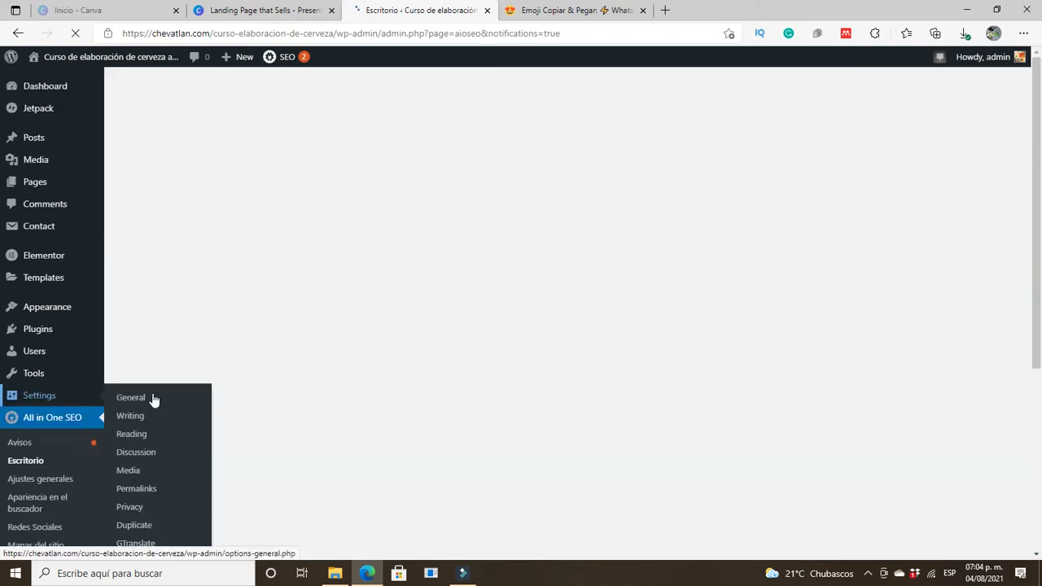
pyautogui.click(153, 398)
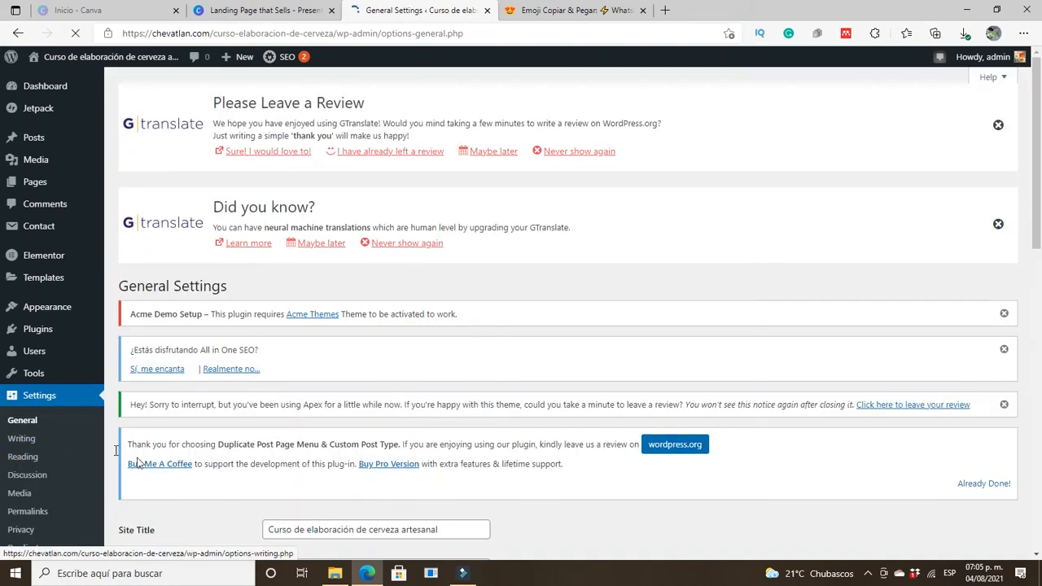
pyautogui.scroll(-2, 79, 439)
pyautogui.scroll(-2, 79, 439)
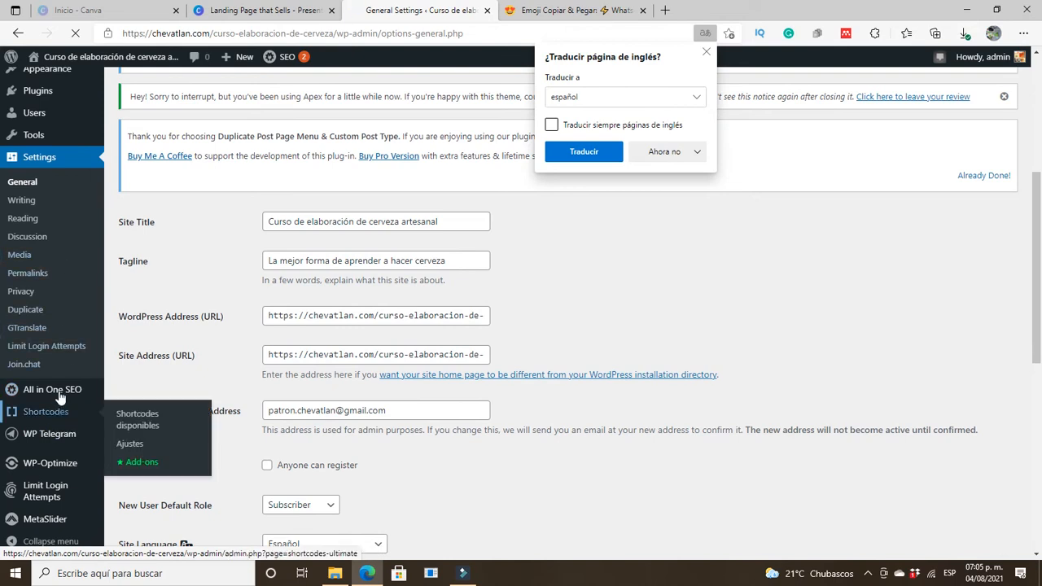
pyautogui.click(58, 395)
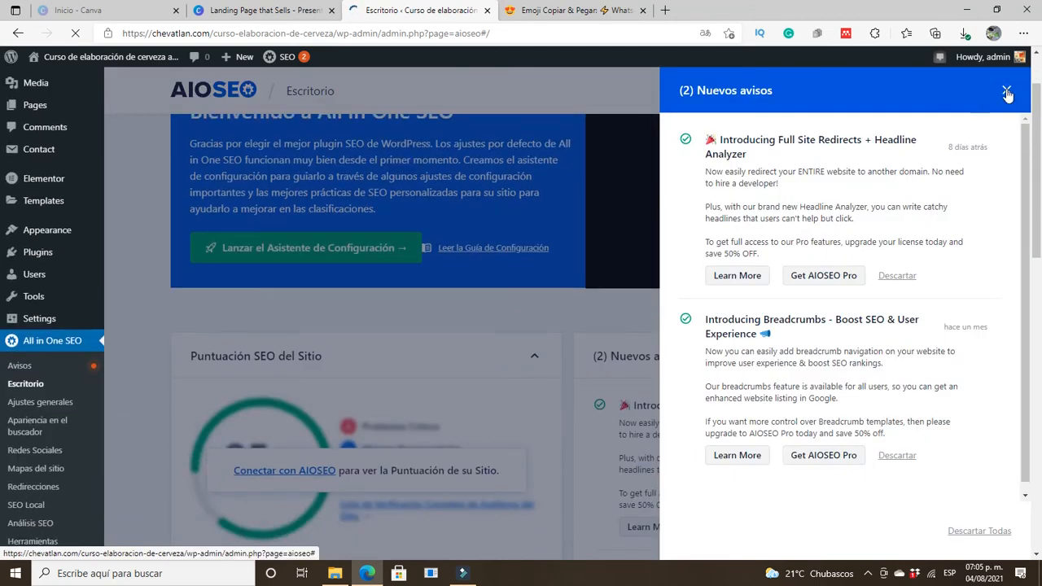
pyautogui.click(561, 389)
# Examine the All in One SEO dashboard's quick links, including search appearance, SEO analysis, social networks and sitemaps.
pyautogui.scroll(-10, 480, 375)
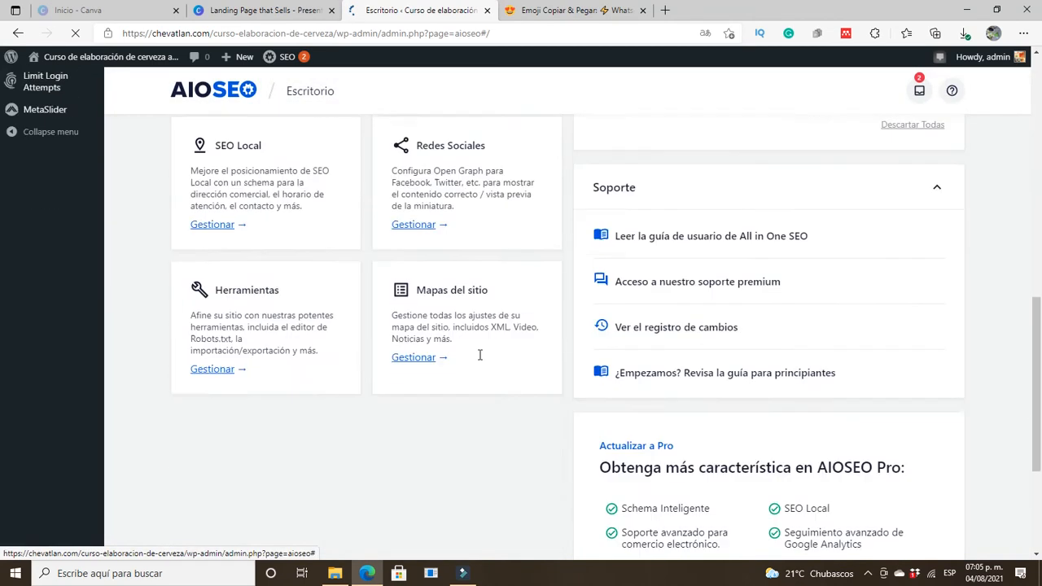
pyautogui.scroll(1, 480, 355)
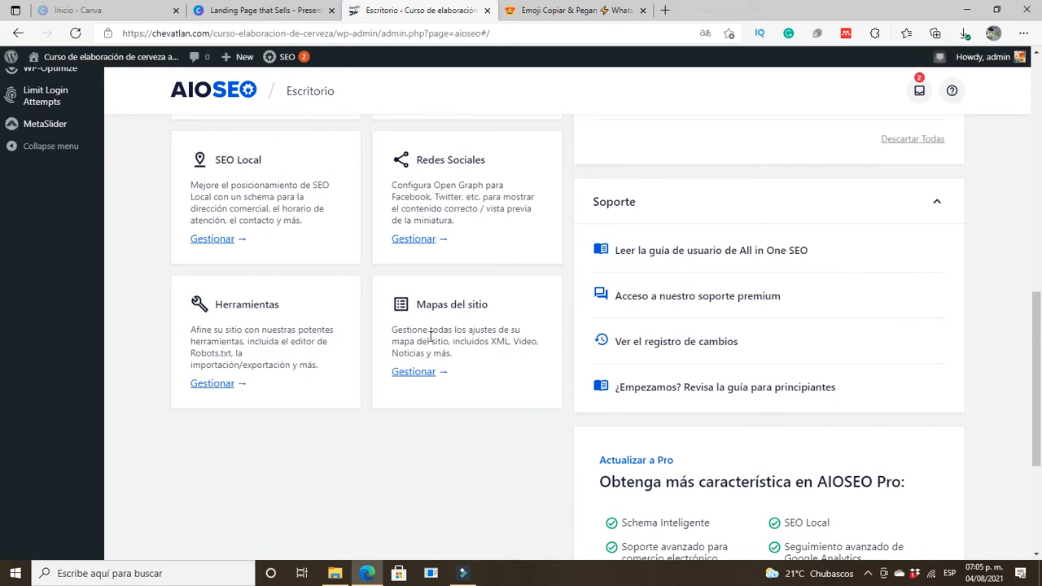
pyautogui.scroll(3, 440, 358)
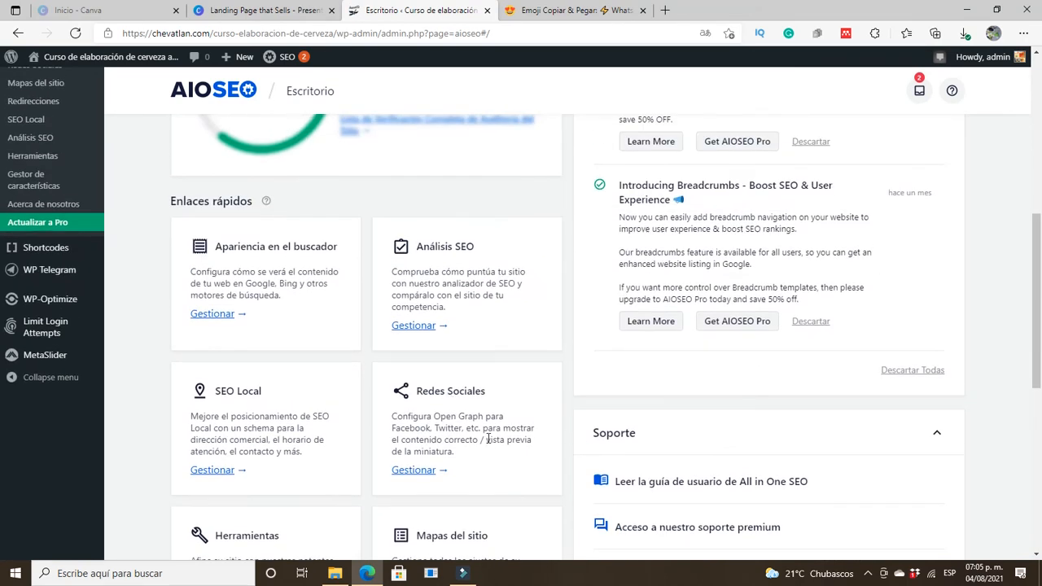
pyautogui.scroll(-2, 441, 509)
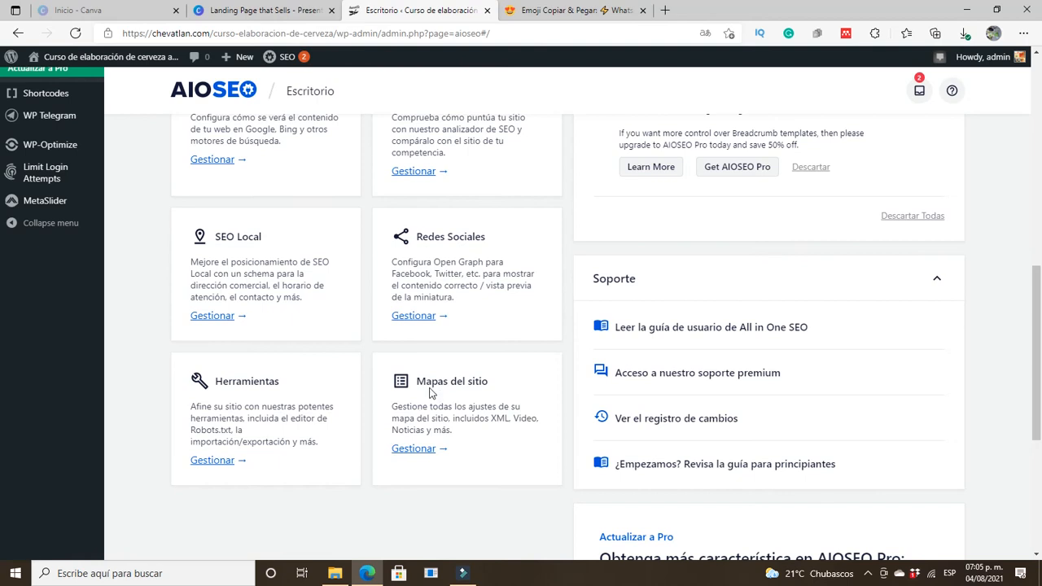
pyautogui.scroll(4, 283, 342)
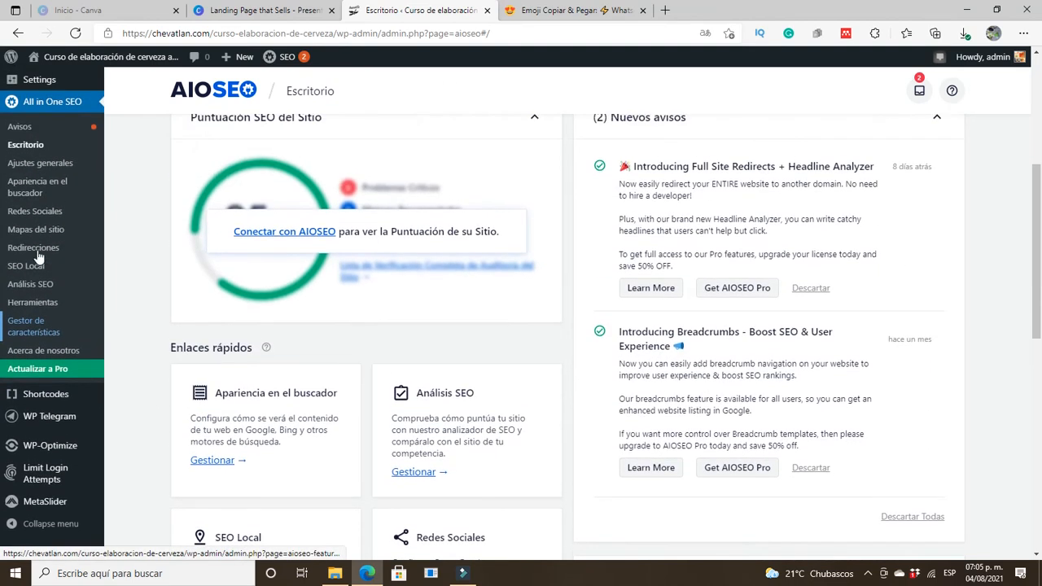
pyautogui.scroll(1, 37, 254)
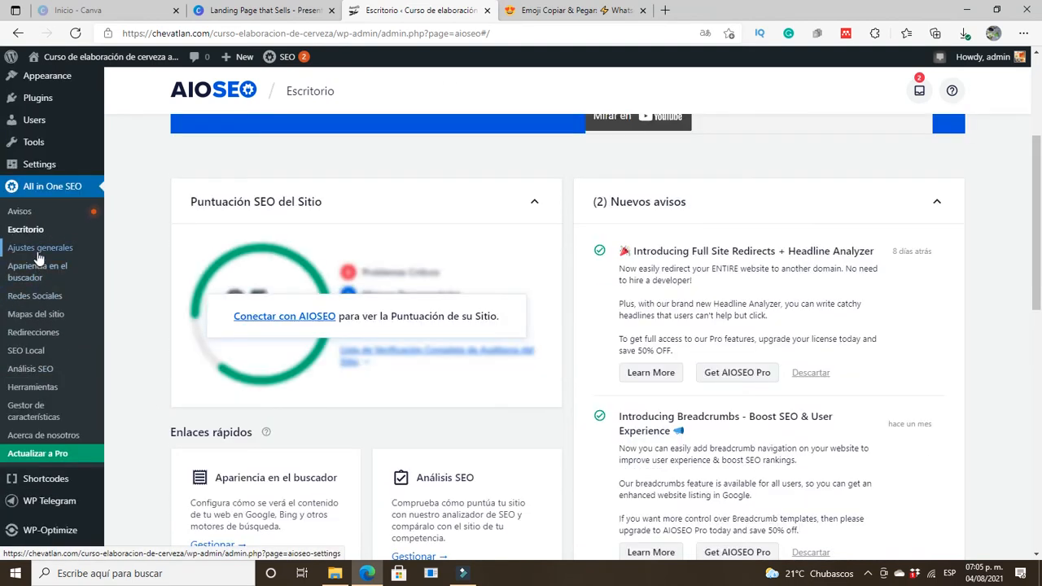
# Open the Migas de pan section of the AIOSEO Ajustes generales and review its breadcrumb display options.
pyautogui.click(36, 252)
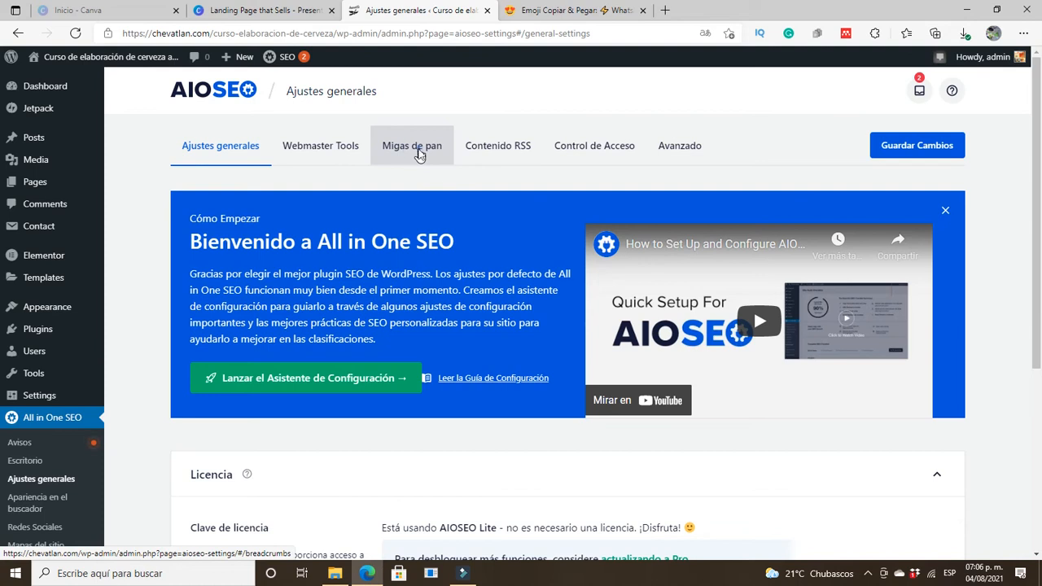
pyautogui.click(419, 155)
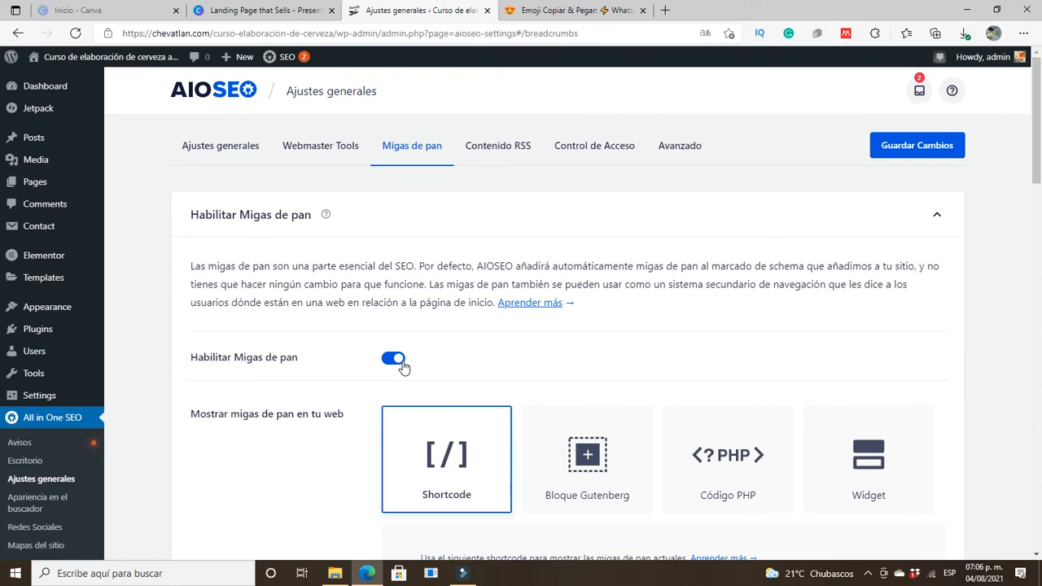
pyautogui.scroll(-2, 458, 388)
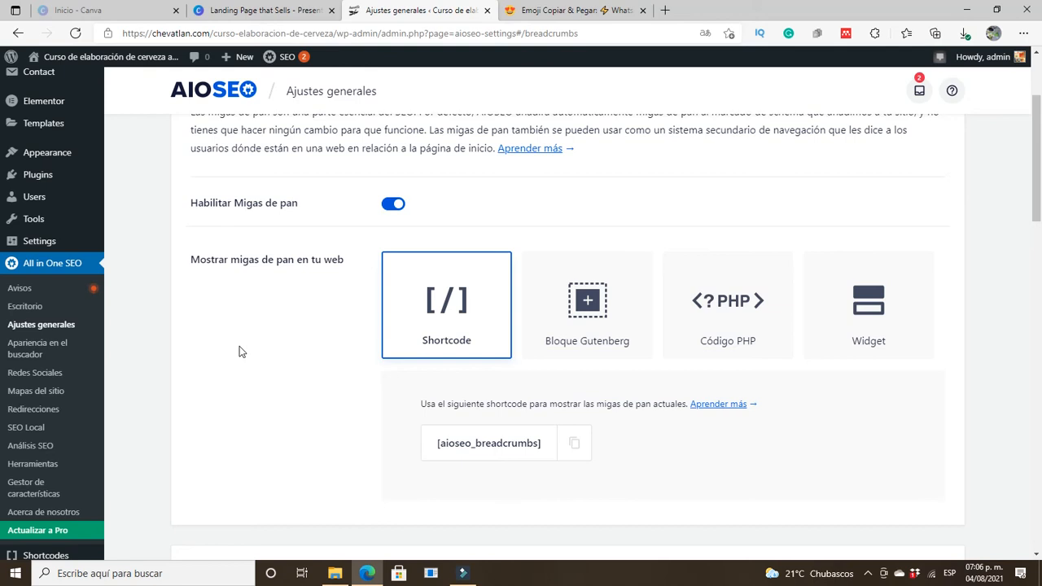
pyautogui.scroll(-4, 57, 355)
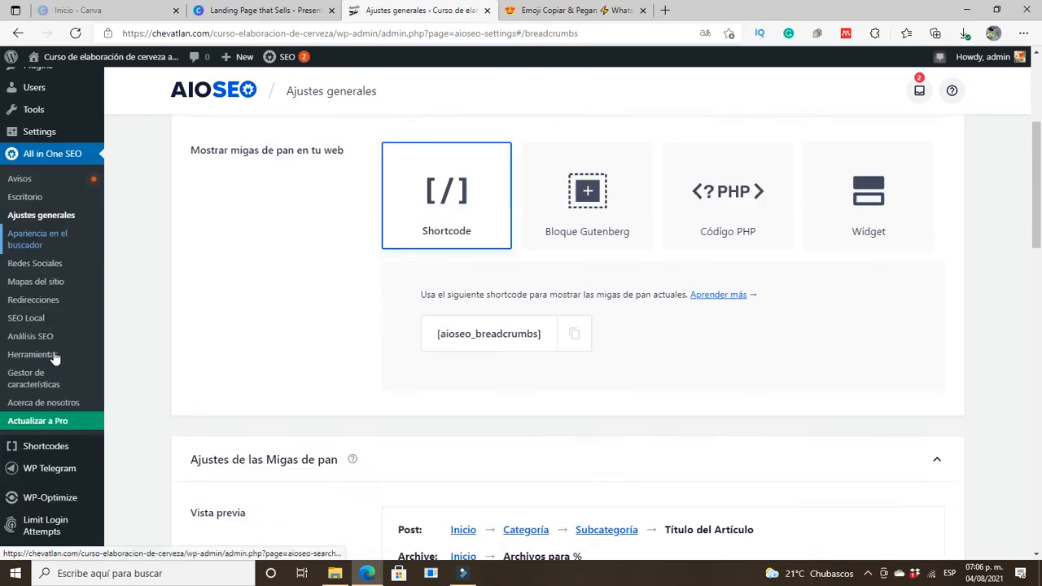
pyautogui.scroll(7, 53, 358)
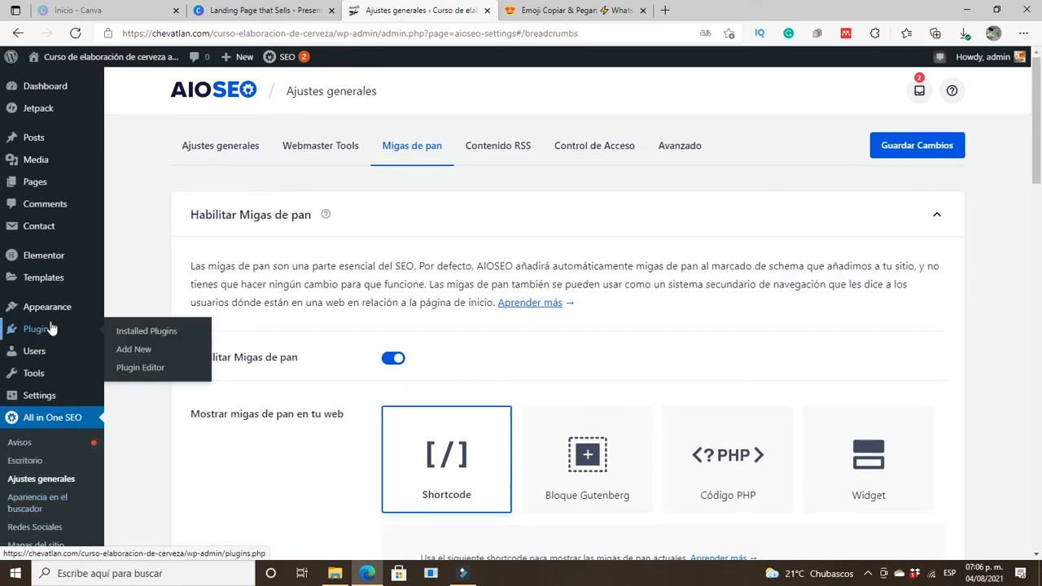
# Return to the WordPress Pages list and search the pages for "online".
pyautogui.click(31, 182)
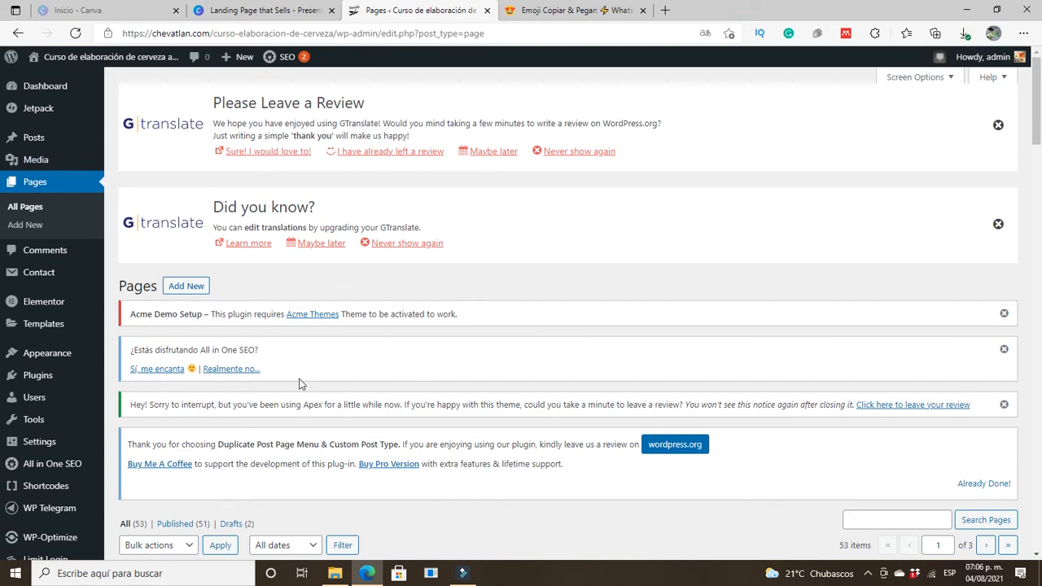
pyautogui.scroll(-3, 299, 383)
pyautogui.scroll(2, 299, 379)
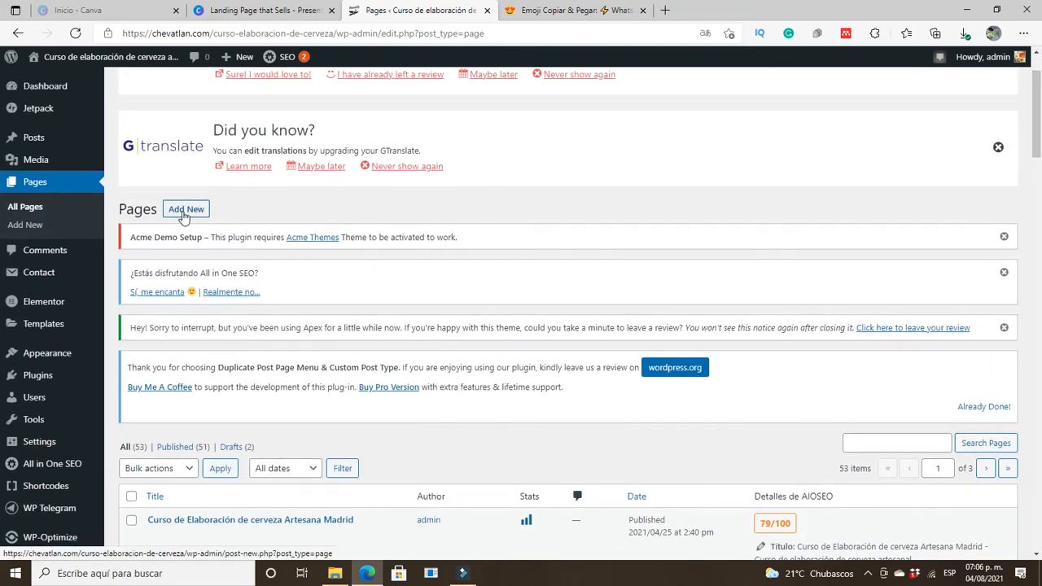
pyautogui.scroll(-2, 576, 461)
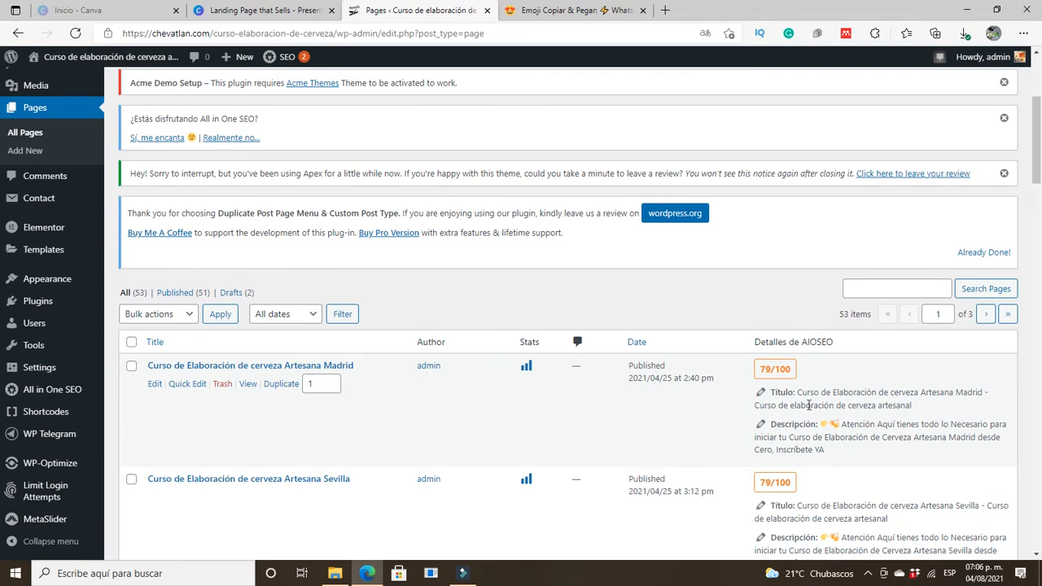
pyautogui.click(909, 289)
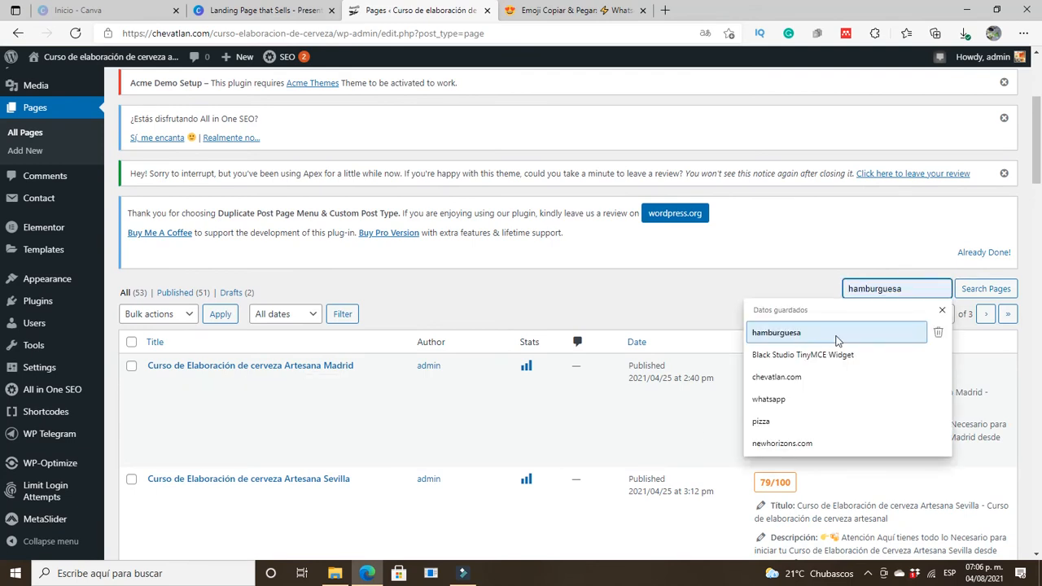
pyautogui.write('one')
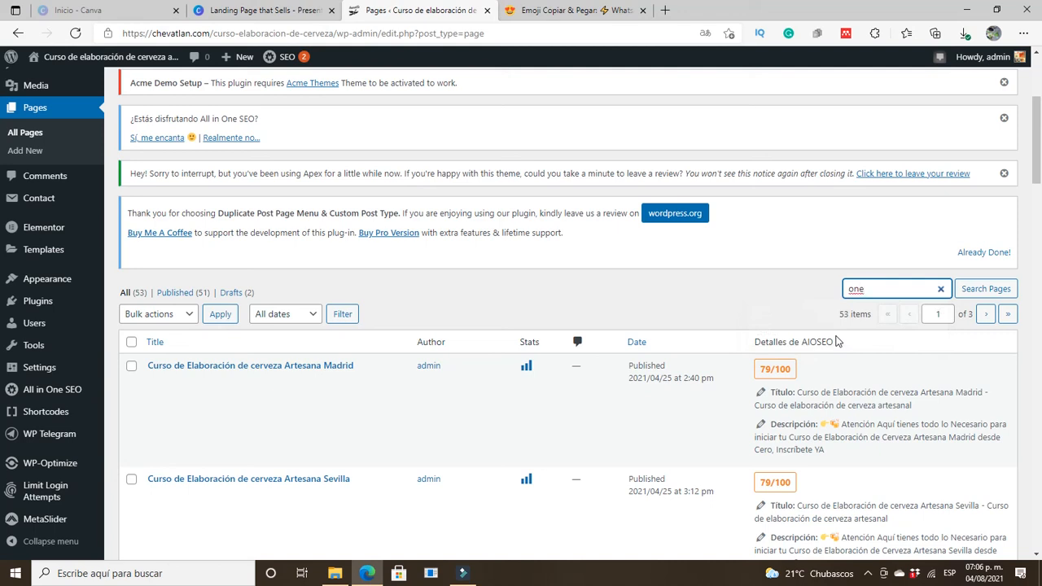
pyautogui.write('line')
pyautogui.press('Return')
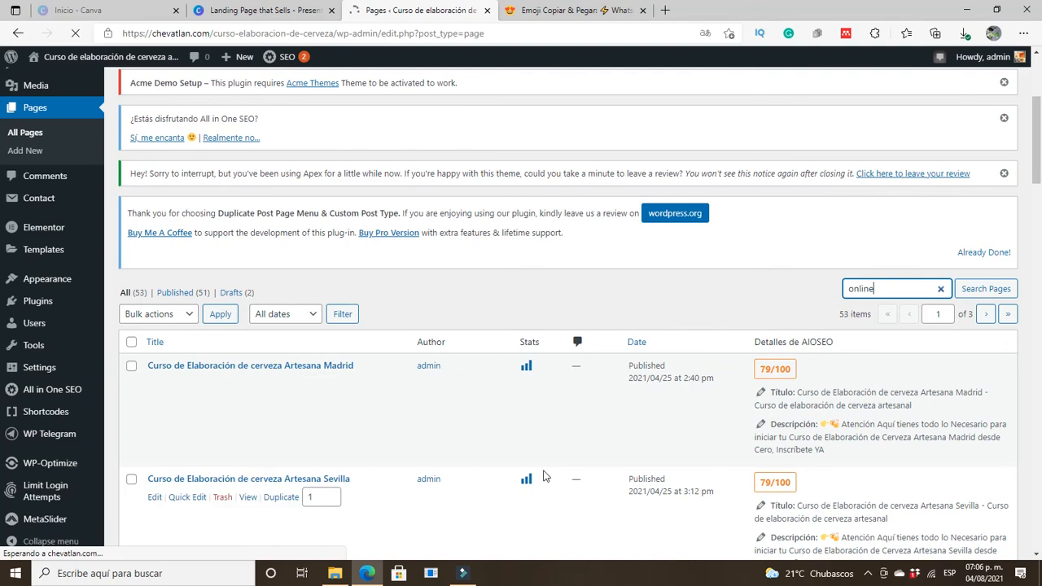
# Open the draft page "Online Beer Brewing Course" for editing from the search results.
pyautogui.scroll(-2, 285, 443)
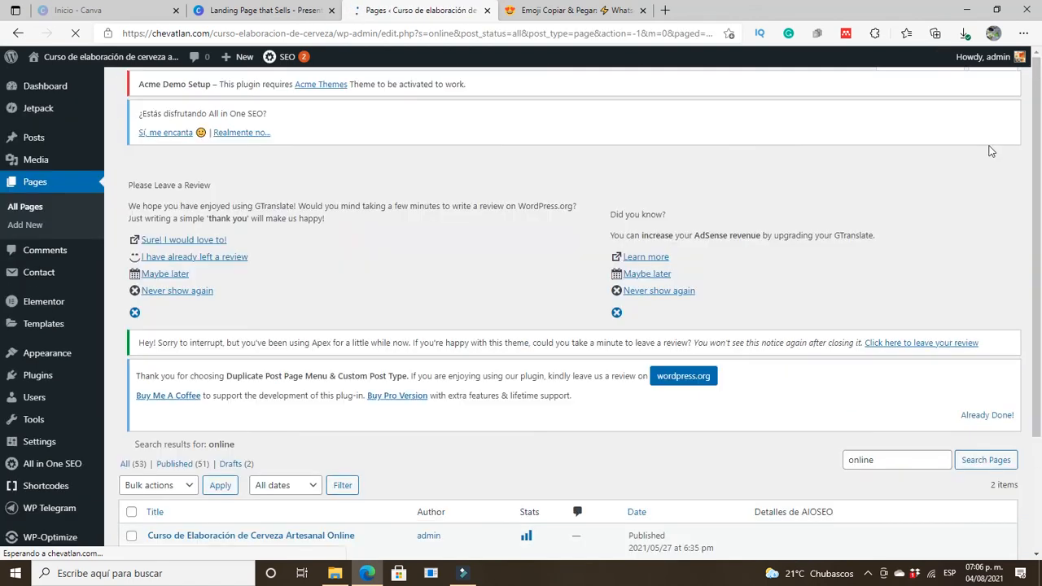
pyautogui.scroll(-2, 195, 439)
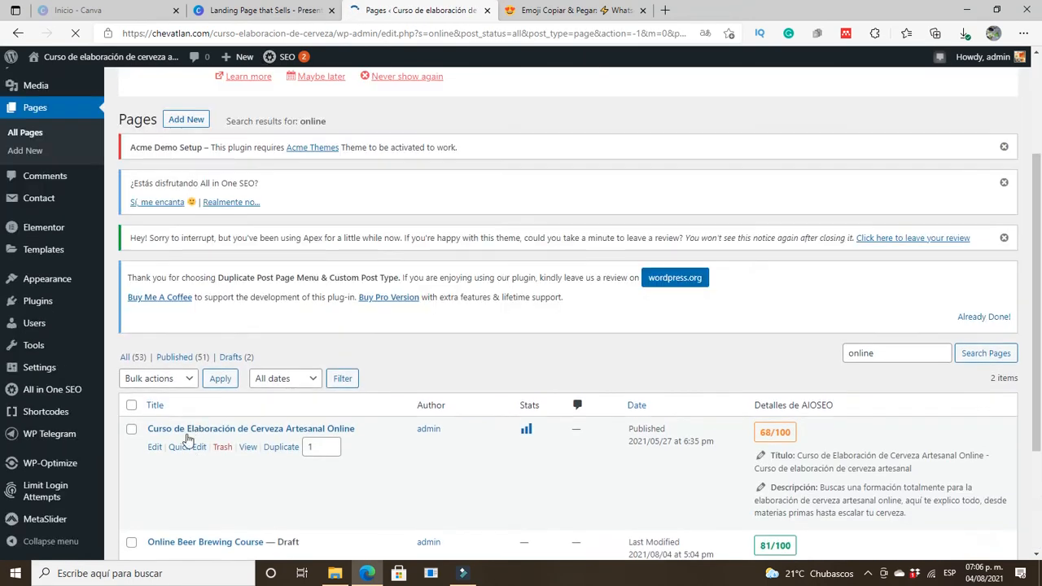
pyautogui.scroll(-3, 186, 449)
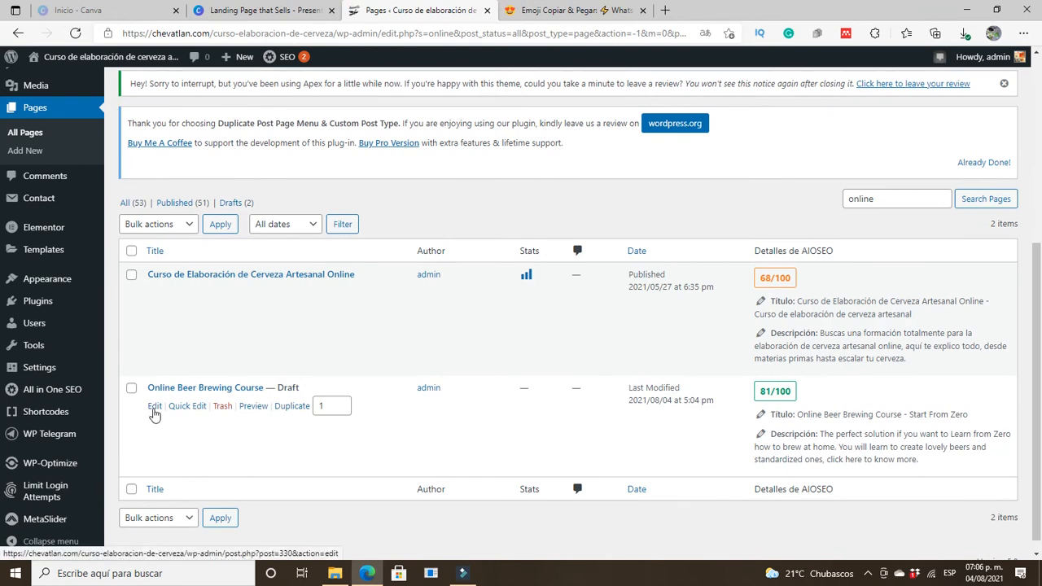
pyautogui.scroll(-4, 198, 415)
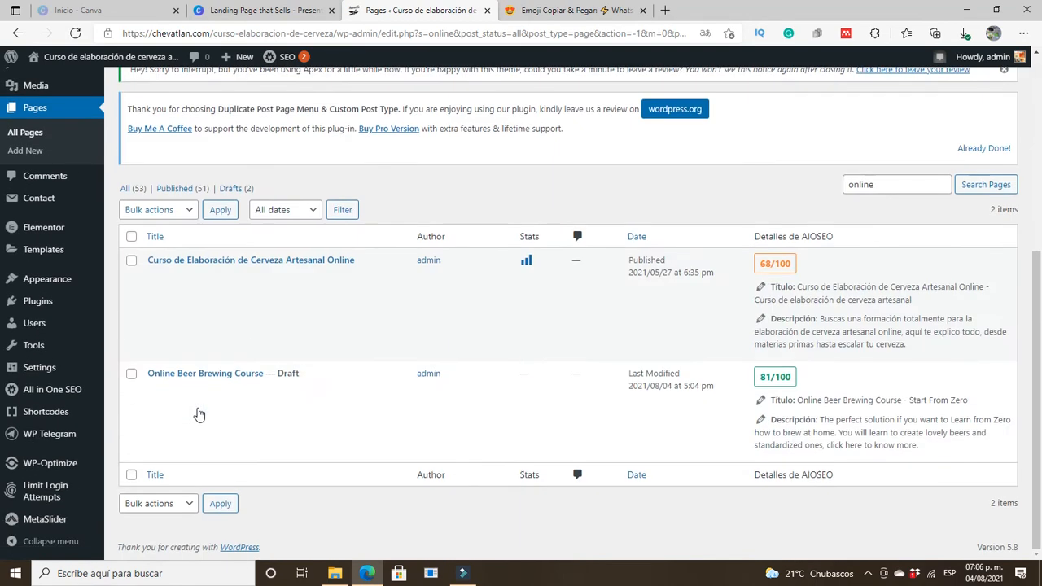
pyautogui.click(154, 393)
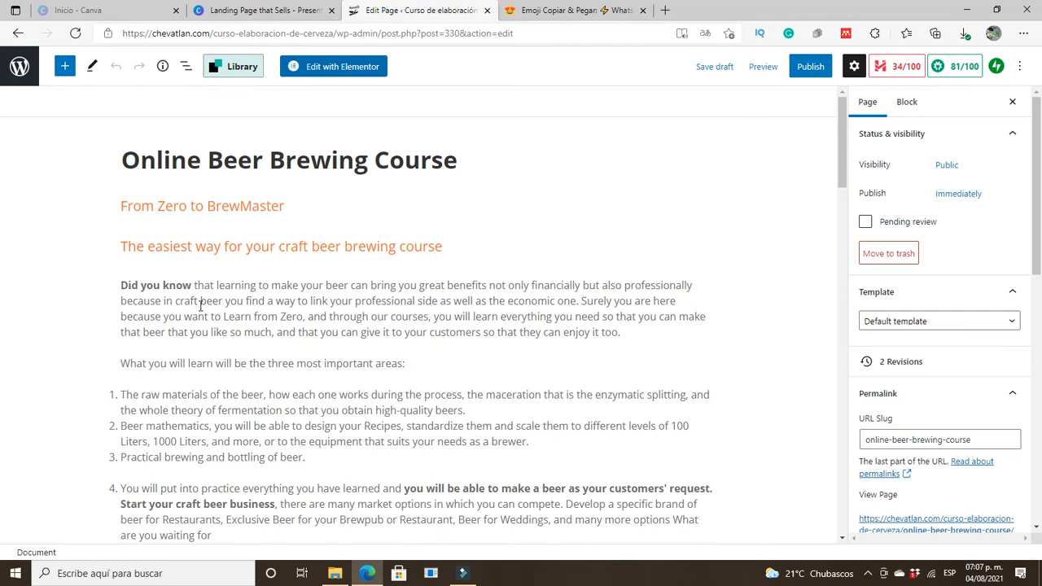
# Review the course page's text down to the Enroll now button and display the available content blocks.
pyautogui.scroll(-2, 199, 303)
pyautogui.scroll(1, 196, 277)
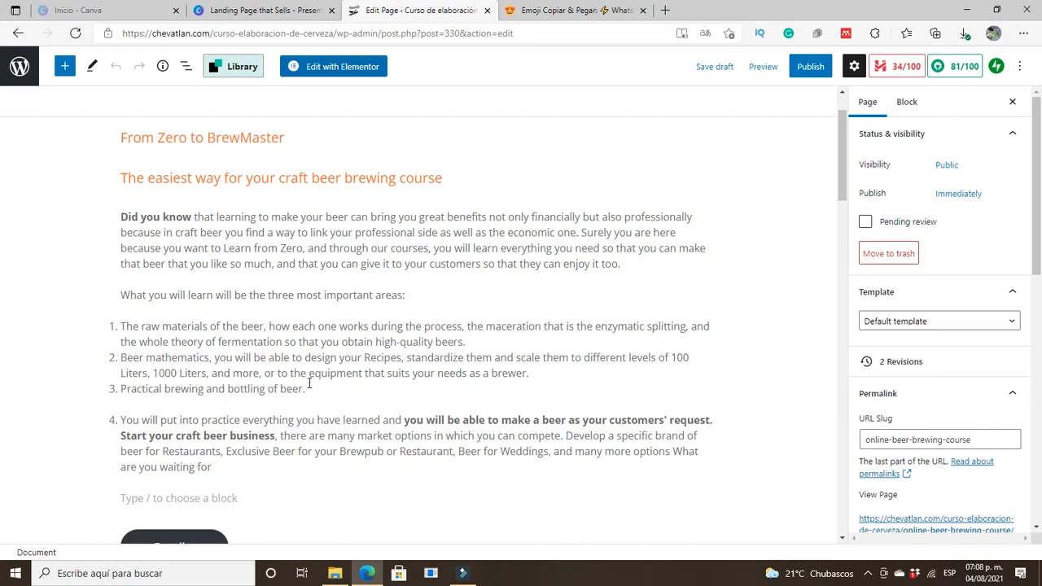
pyautogui.scroll(-2, 310, 374)
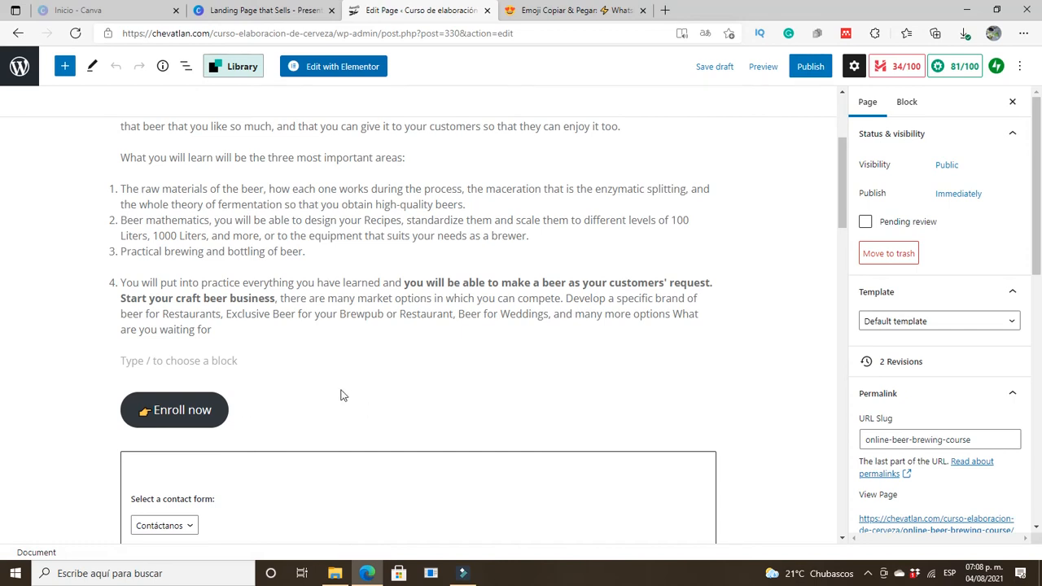
pyautogui.moveTo(213, 379)
pyautogui.click(65, 72)
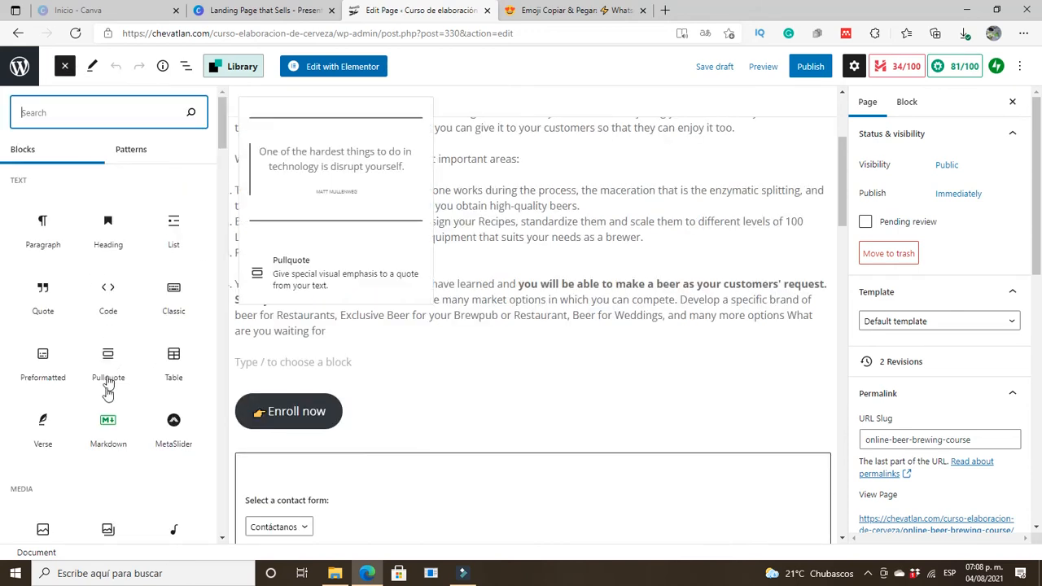
# Look through the available Text, Media and Design content blocks and close the block list.
pyautogui.scroll(-4, 77, 418)
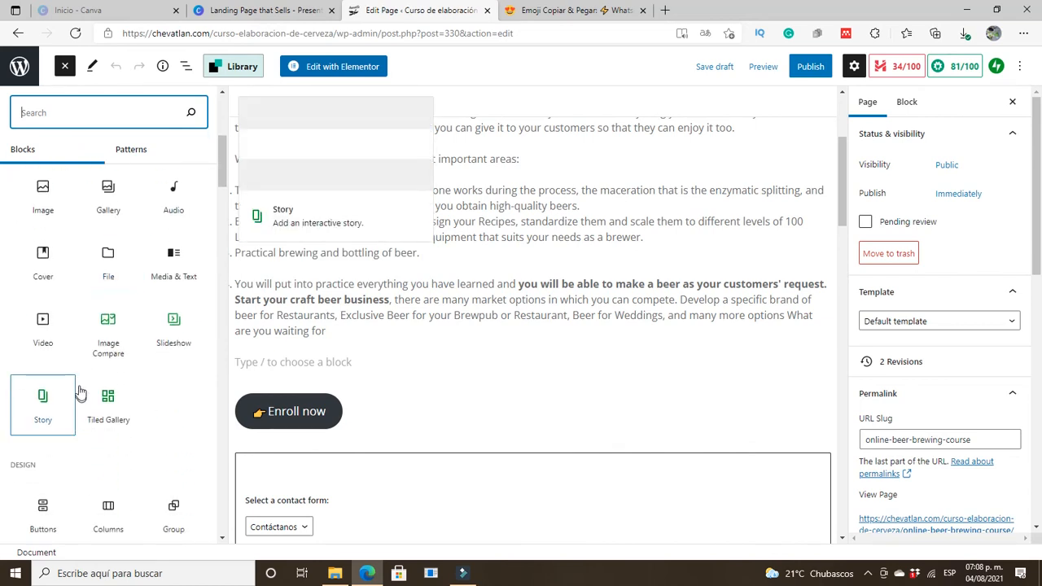
pyautogui.scroll(-1, 104, 371)
pyautogui.scroll(-1, 104, 371)
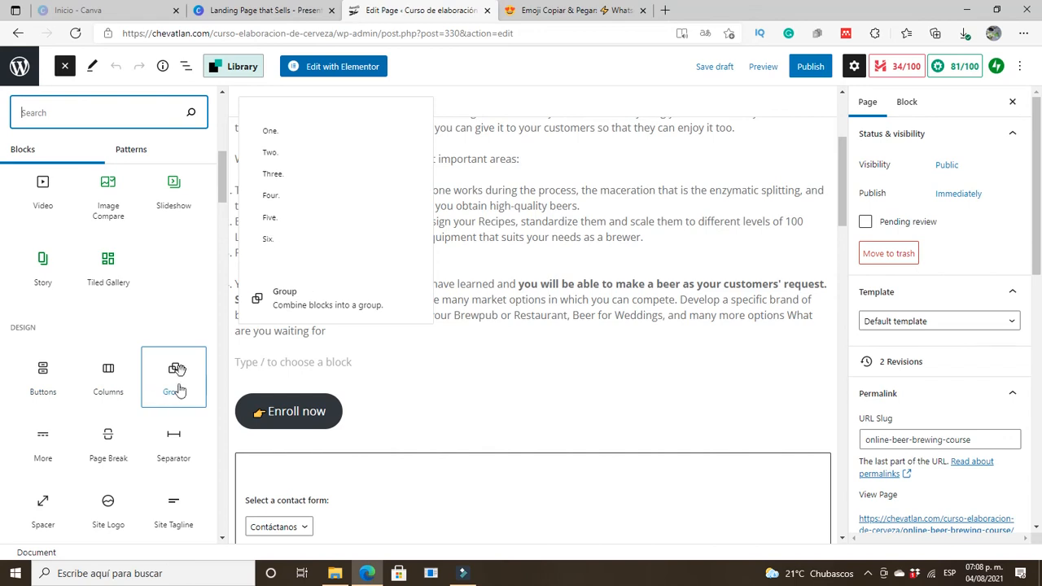
pyautogui.moveTo(109, 259)
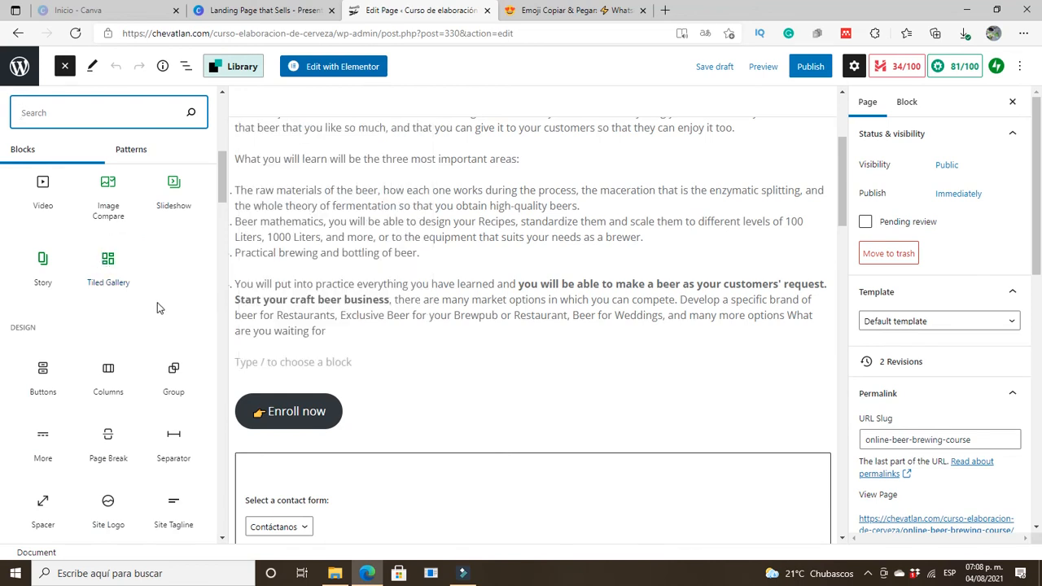
pyautogui.click(399, 350)
# Review the course page's content and its AIOSEO snippet preview, page title, meta description and focus keyphrase checks.
pyautogui.scroll(3, 362, 355)
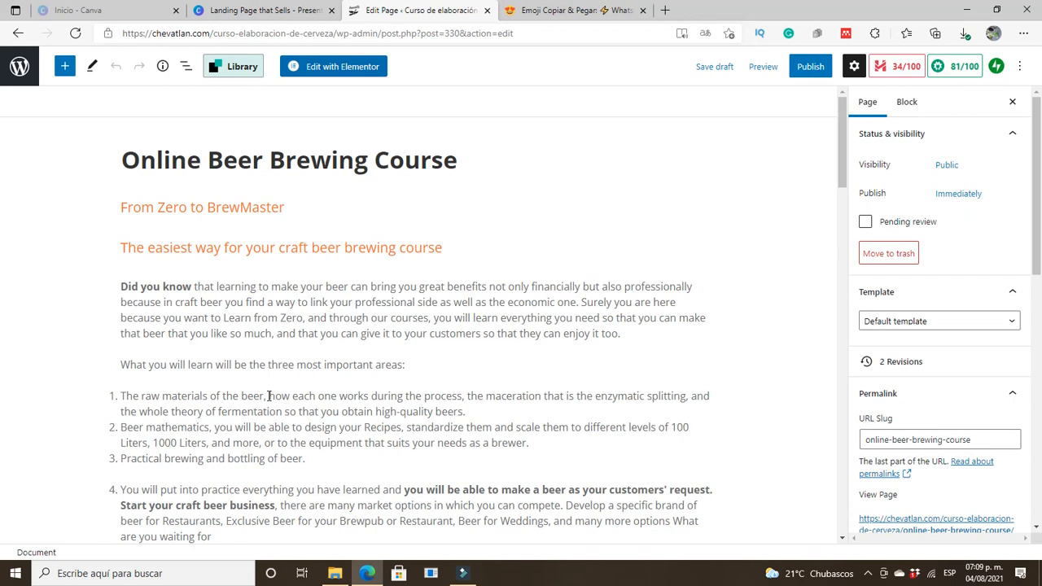
pyautogui.scroll(-4, 306, 331)
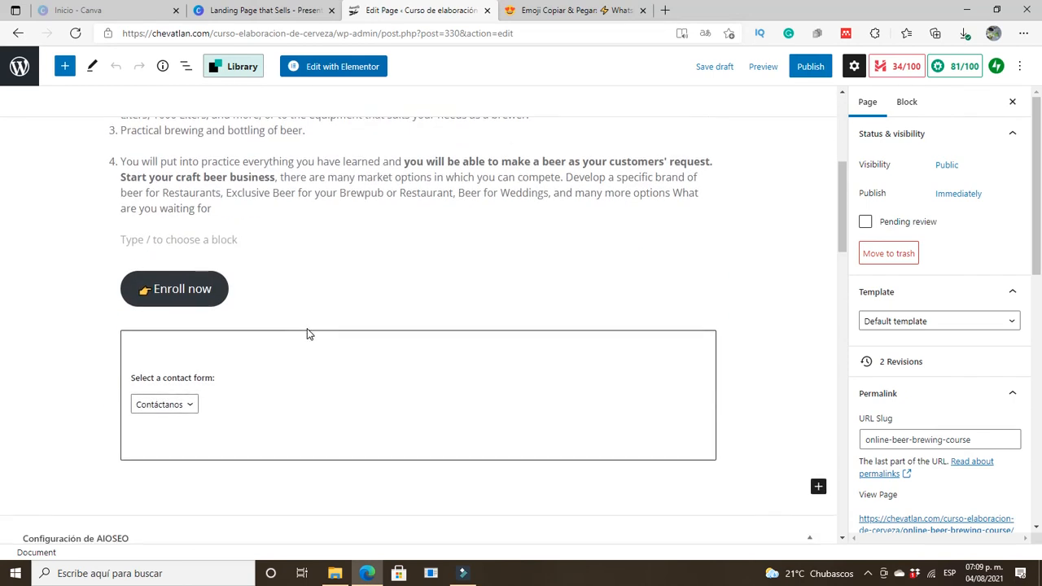
pyautogui.scroll(-4, 307, 334)
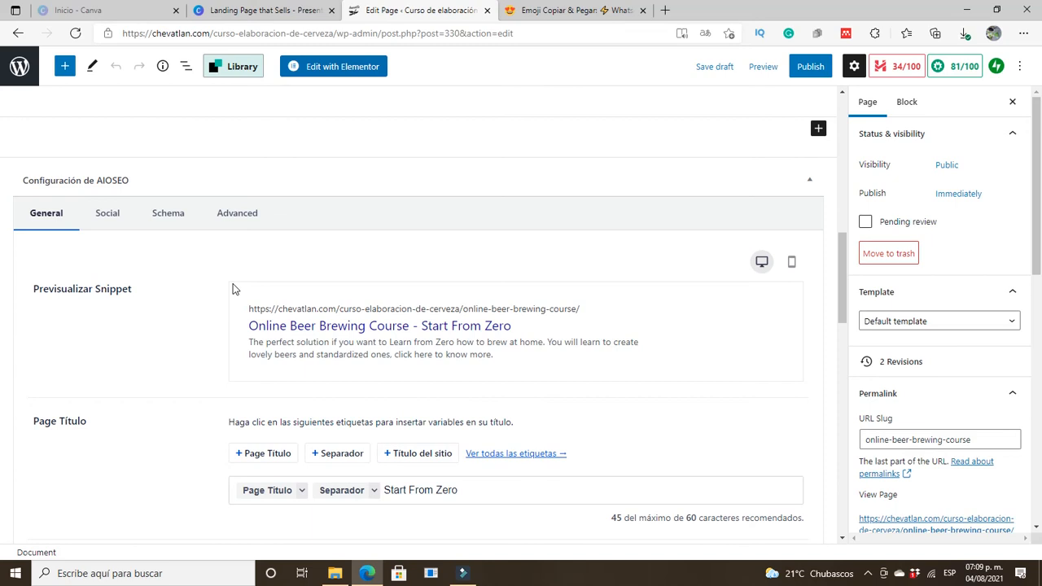
pyautogui.scroll(-1, 236, 314)
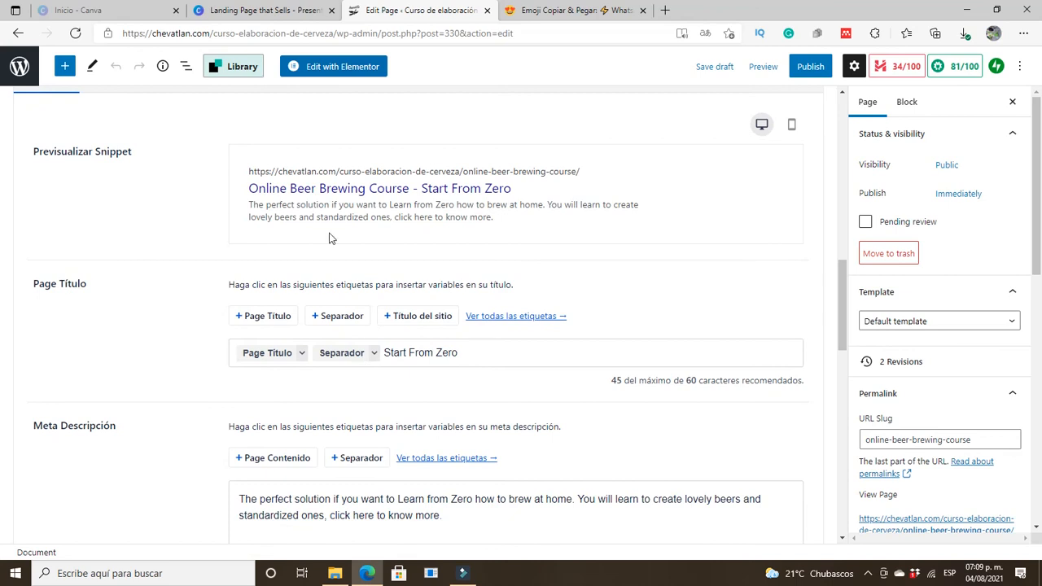
pyautogui.moveTo(250, 206); pyautogui.dragTo(497, 232)
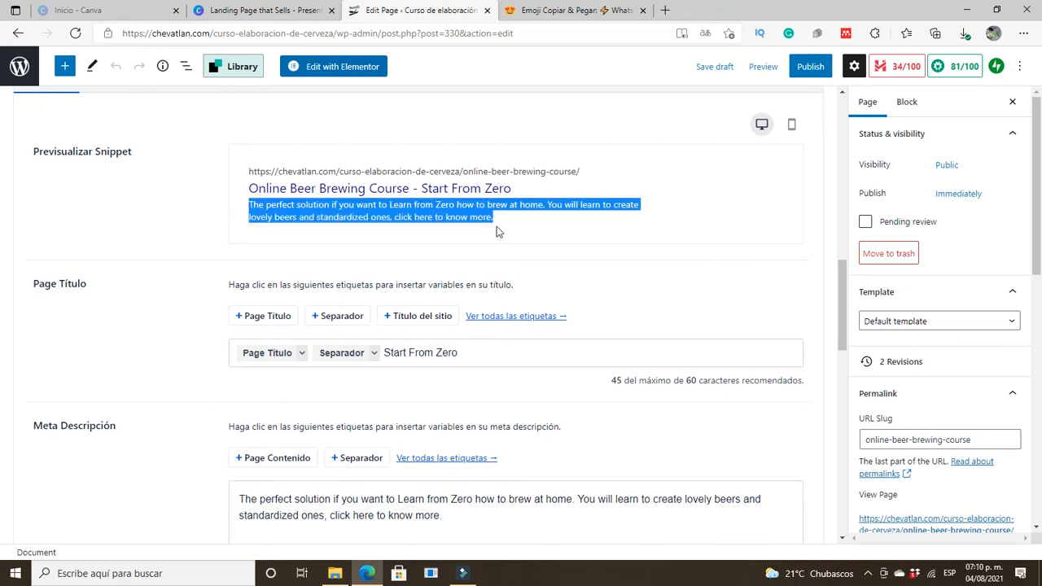
pyautogui.scroll(-1, 420, 407)
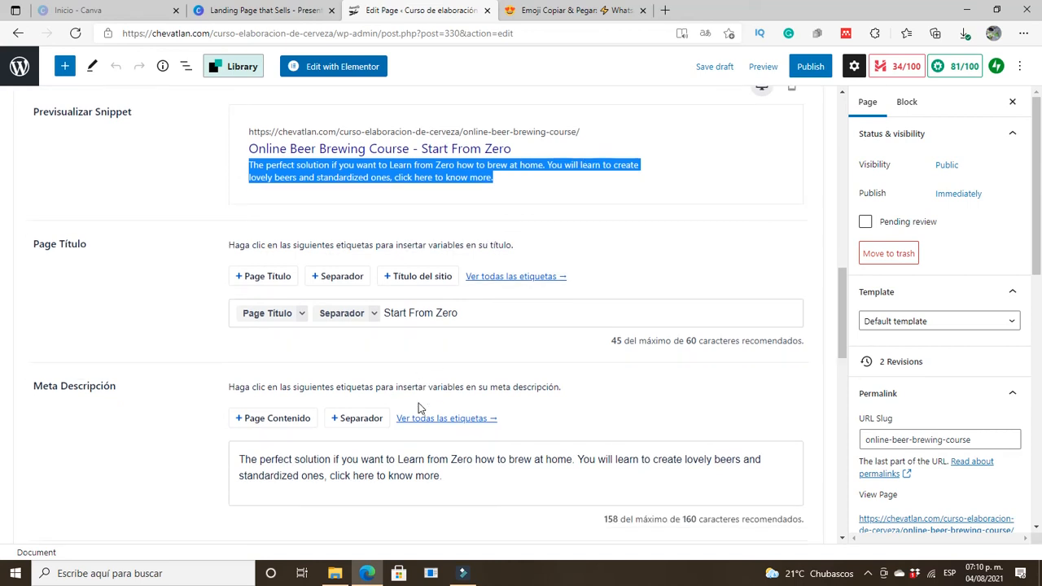
pyautogui.scroll(-1, 363, 393)
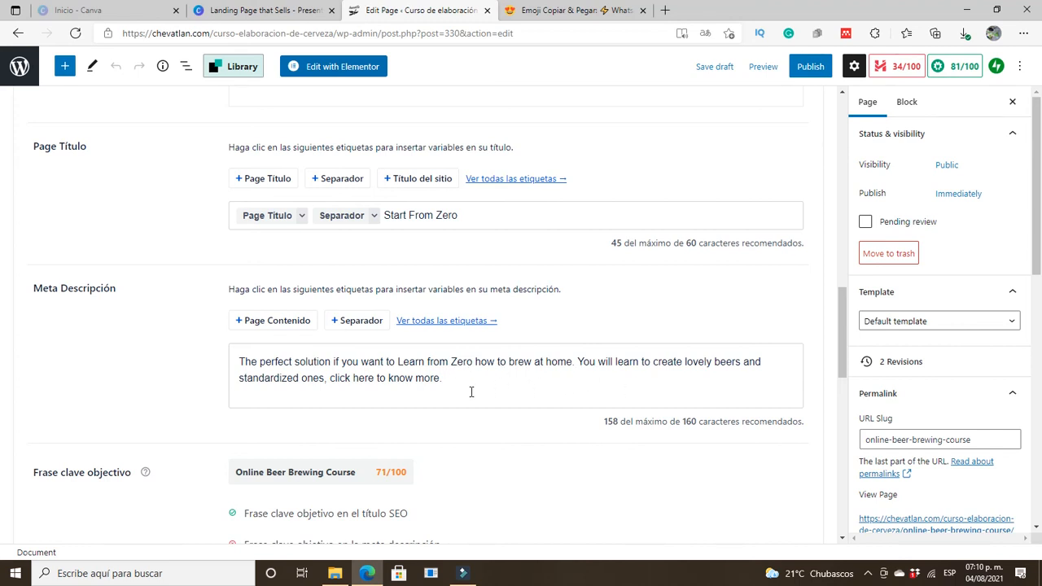
pyautogui.scroll(-1, 342, 416)
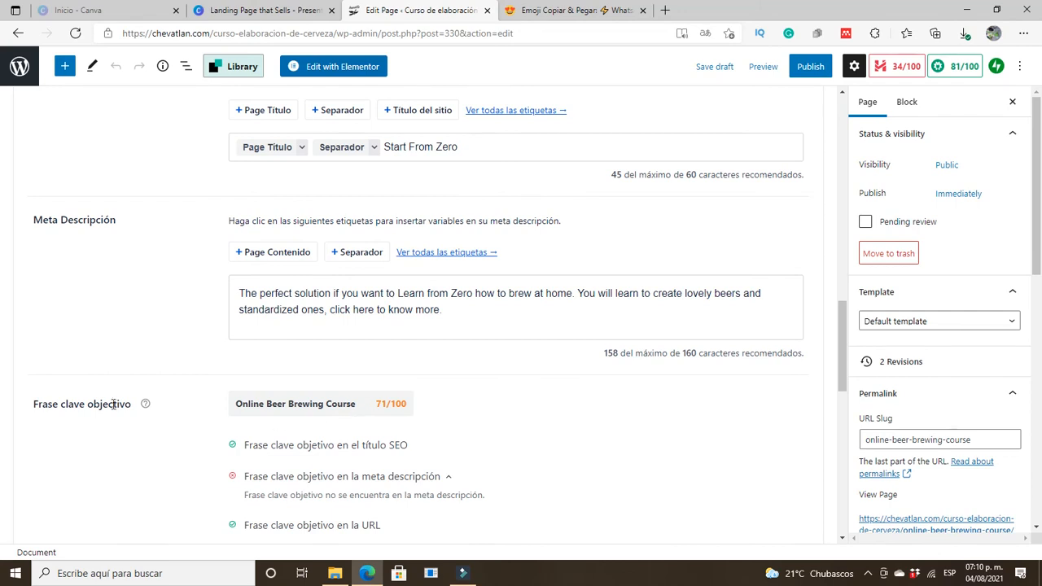
# Remove the focus keyphrase "Online Beer Brewing Course" from the page's AIOSEO settings, leaving the field empty.
pyautogui.moveTo(289, 411)
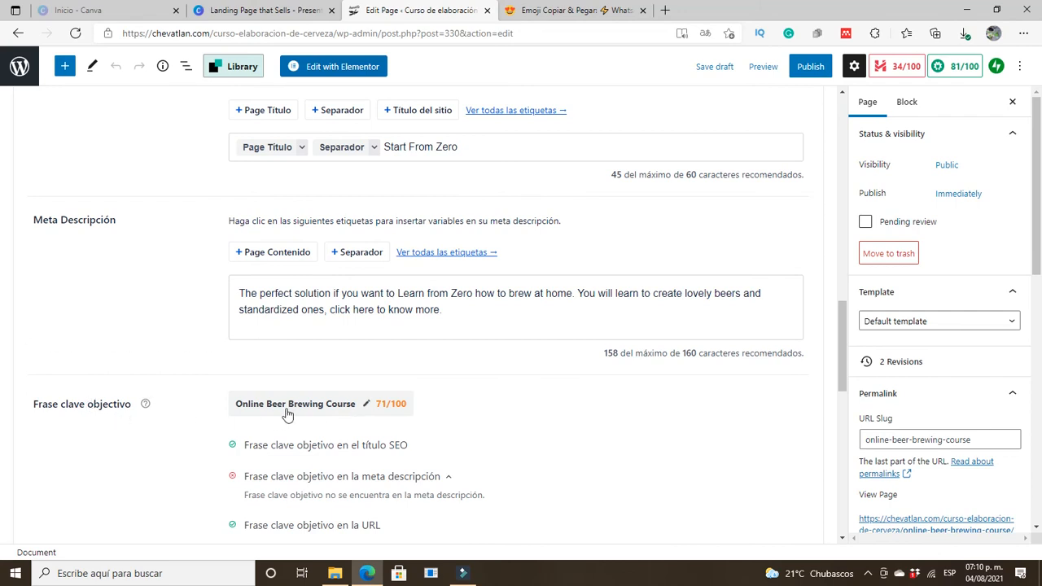
pyautogui.click(364, 405)
pyautogui.moveTo(366, 404); pyautogui.dragTo(235, 401)
pyautogui.press('BackSpace')
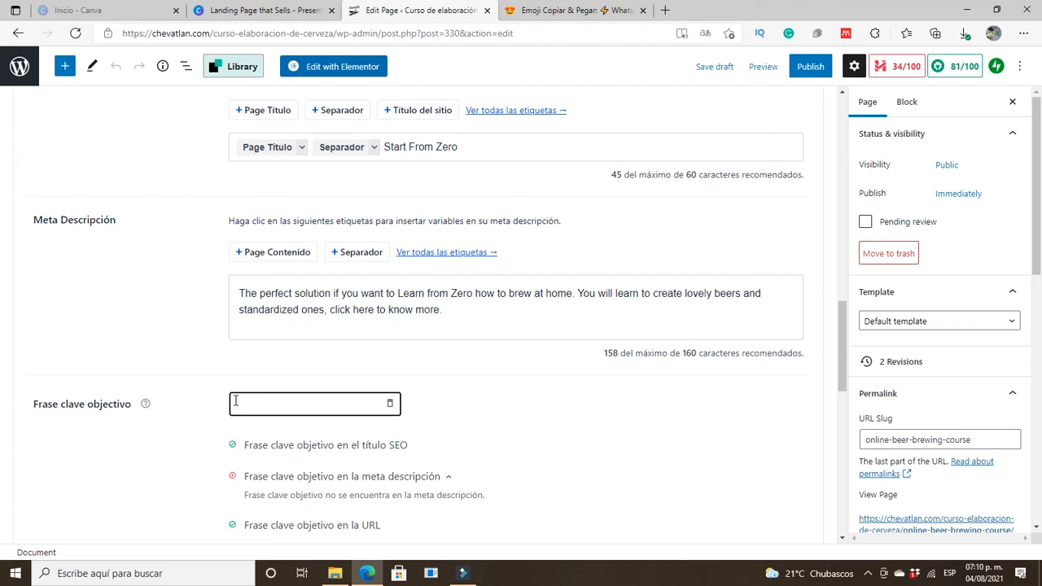
pyautogui.click(447, 394)
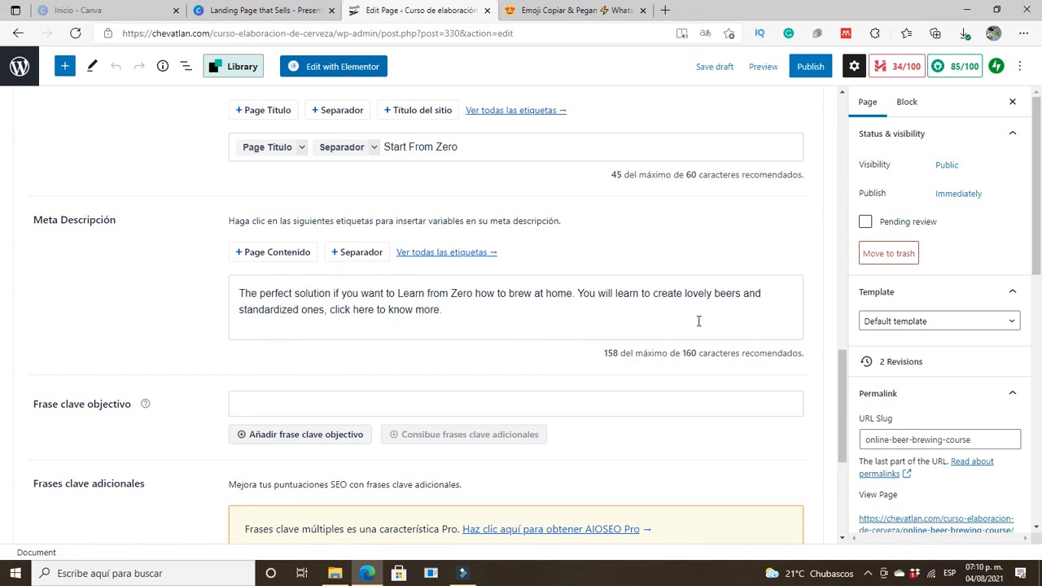
# Examine the additional keyphrases and page analysis sections of the page's AIOSEO settings.
pyautogui.scroll(-1, 785, 273)
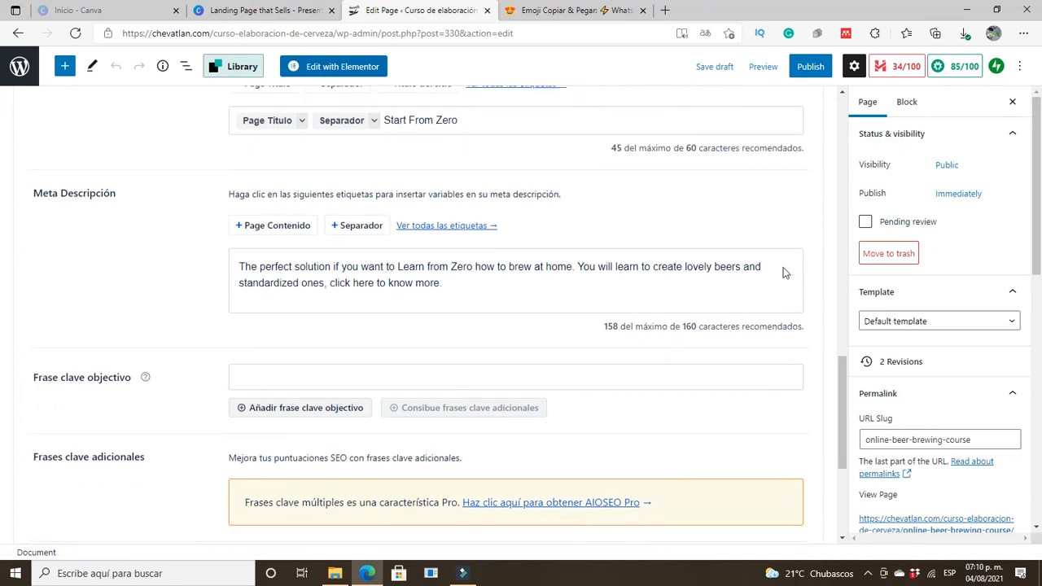
pyautogui.scroll(-3, 784, 273)
pyautogui.scroll(3, 784, 342)
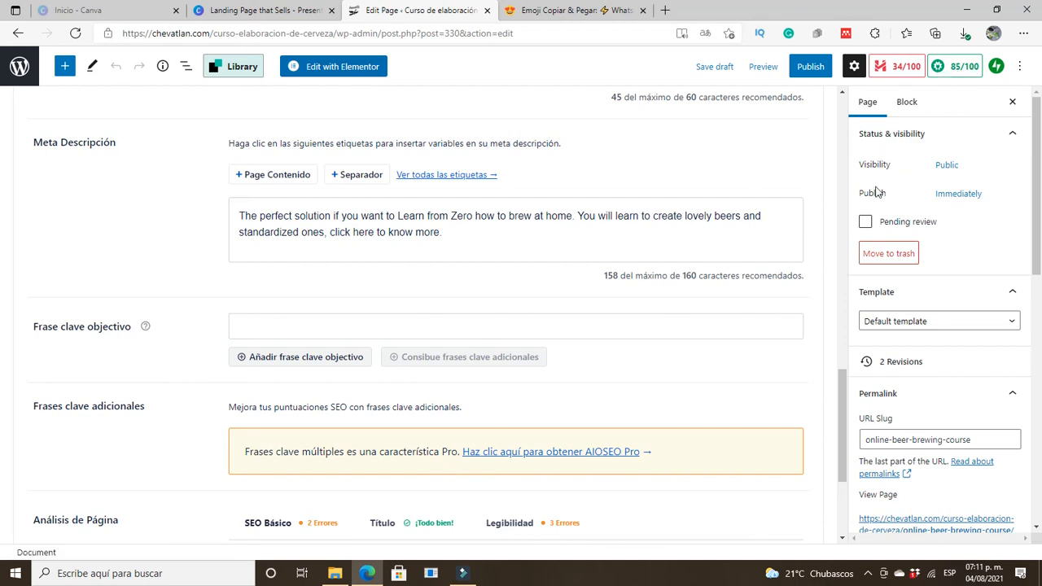
# Highlight the course page's title and compare it with the URL slug in the page's permalink settings.
pyautogui.scroll(15, 655, 314)
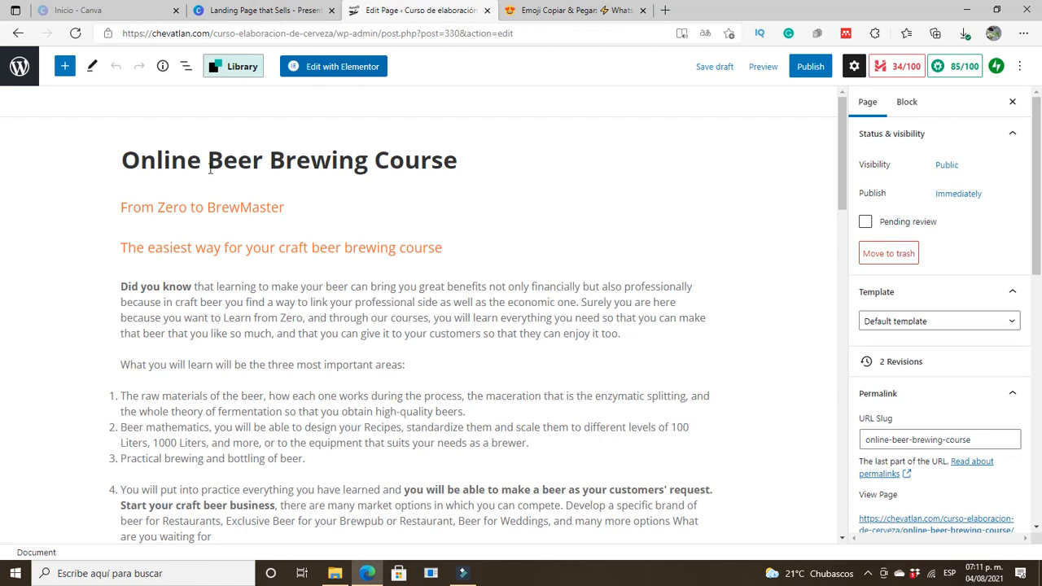
pyautogui.moveTo(122, 162); pyautogui.dragTo(461, 167)
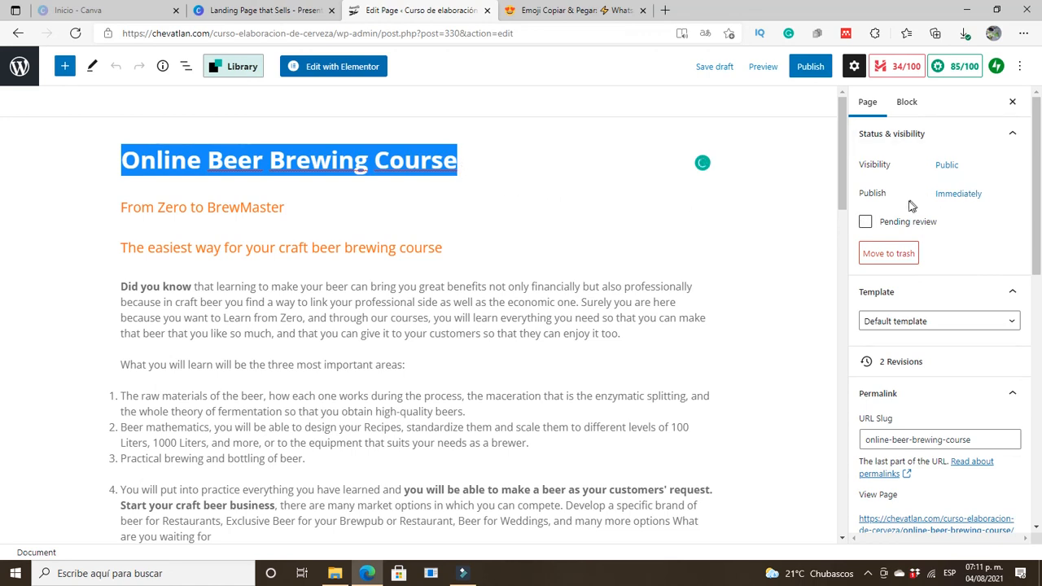
pyautogui.scroll(-1, 936, 378)
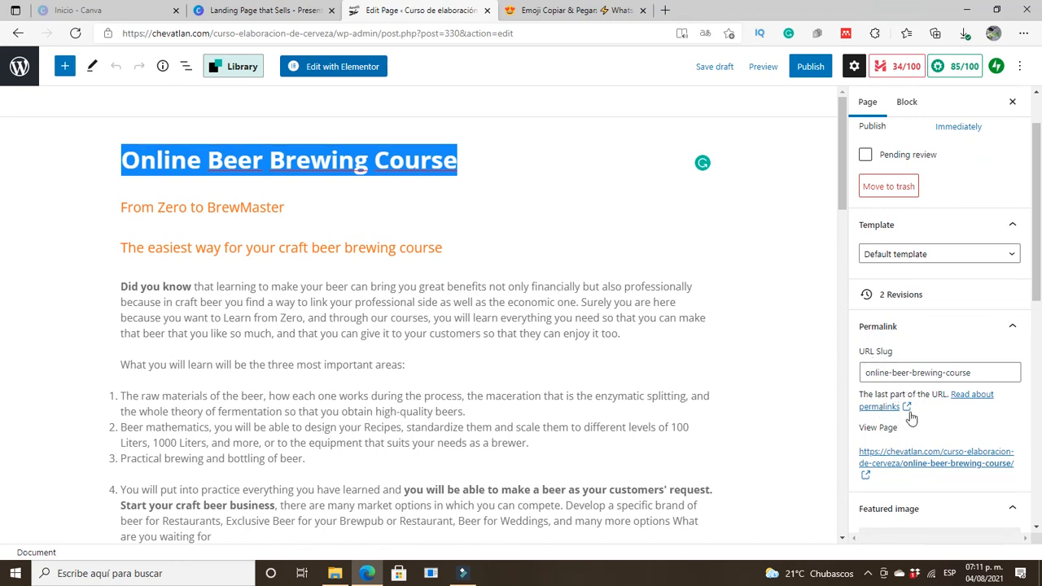
pyautogui.scroll(-1, 913, 444)
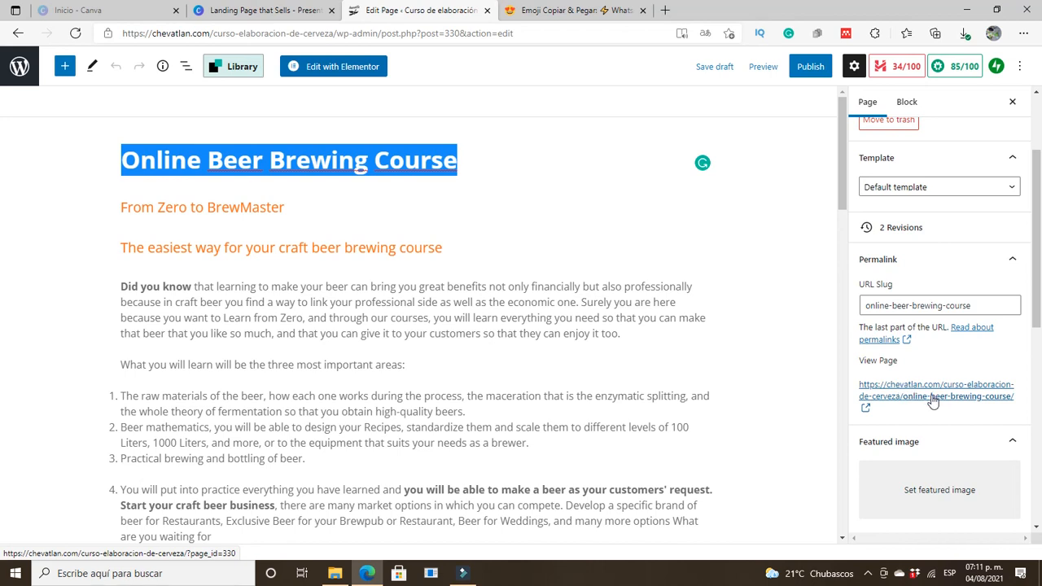
pyautogui.scroll(-3, 913, 344)
pyautogui.scroll(5, 863, 407)
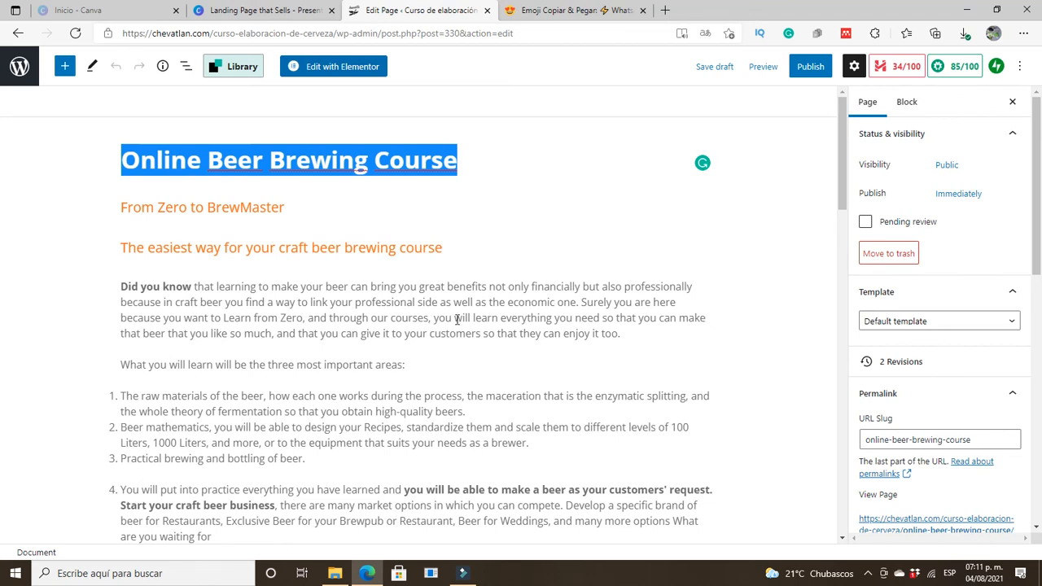
# Review the course text and the page's featured image, discussion, page attributes and Join.chat settings.
pyautogui.scroll(-1, 180, 295)
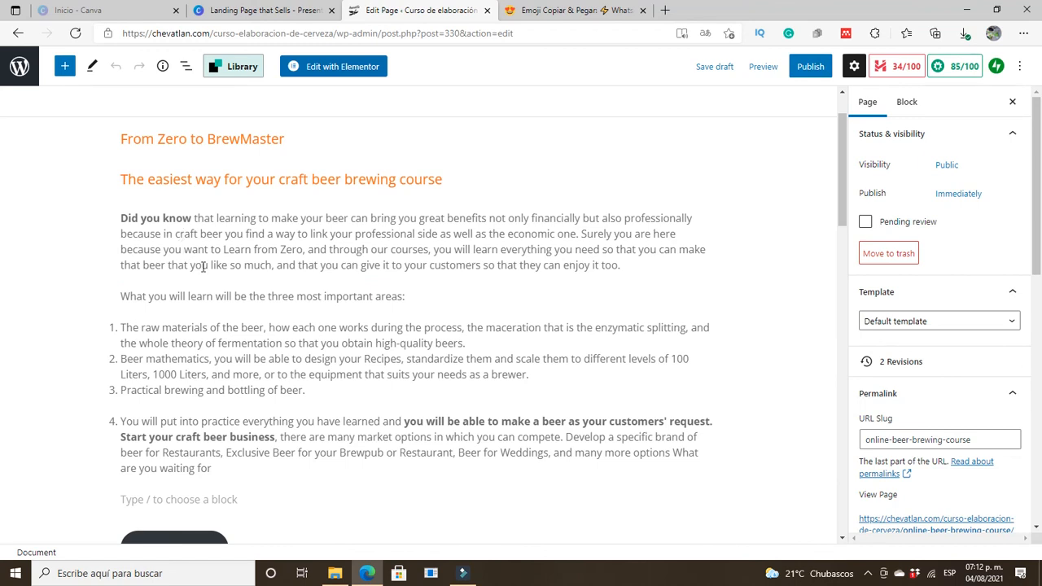
pyautogui.moveTo(217, 281)
pyautogui.scroll(1, 256, 251)
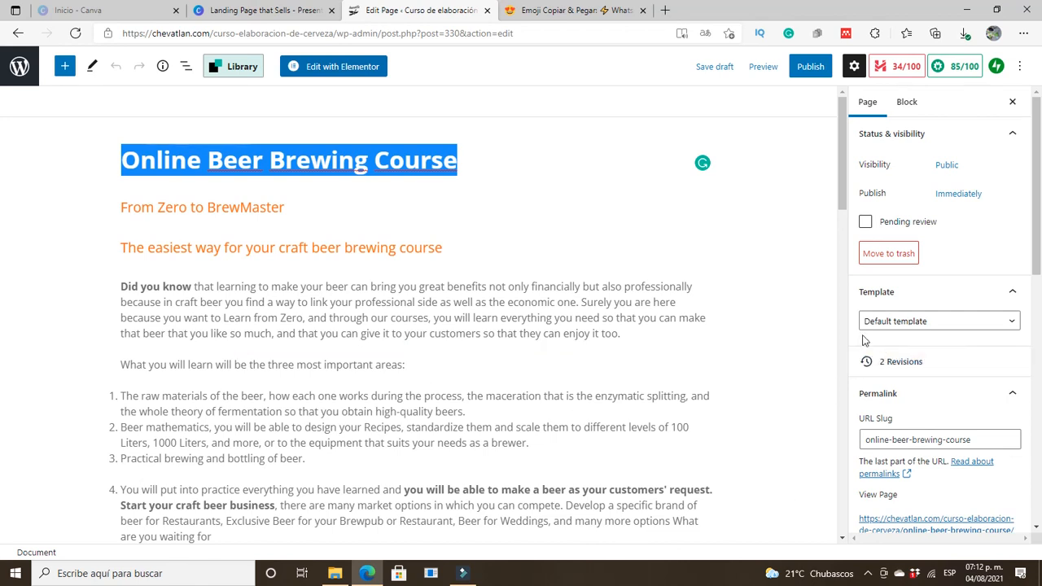
pyautogui.scroll(-7, 890, 249)
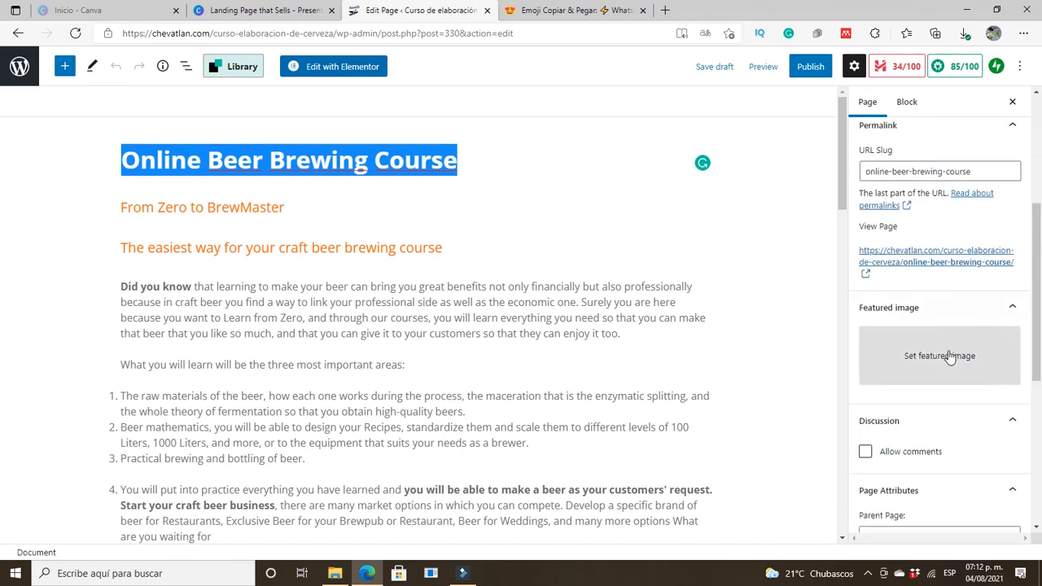
pyautogui.scroll(-3, 721, 382)
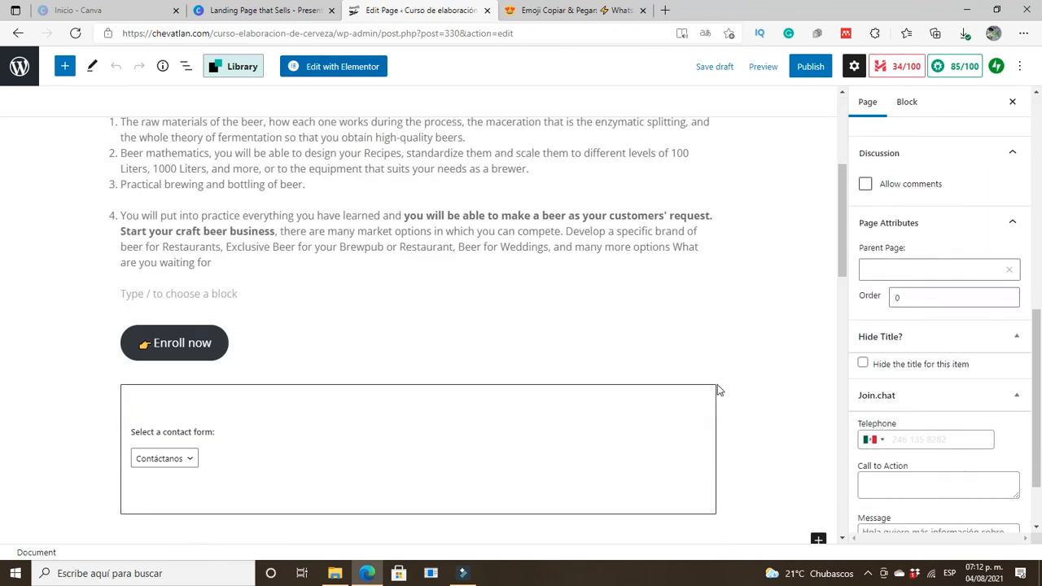
pyautogui.scroll(3, 151, 244)
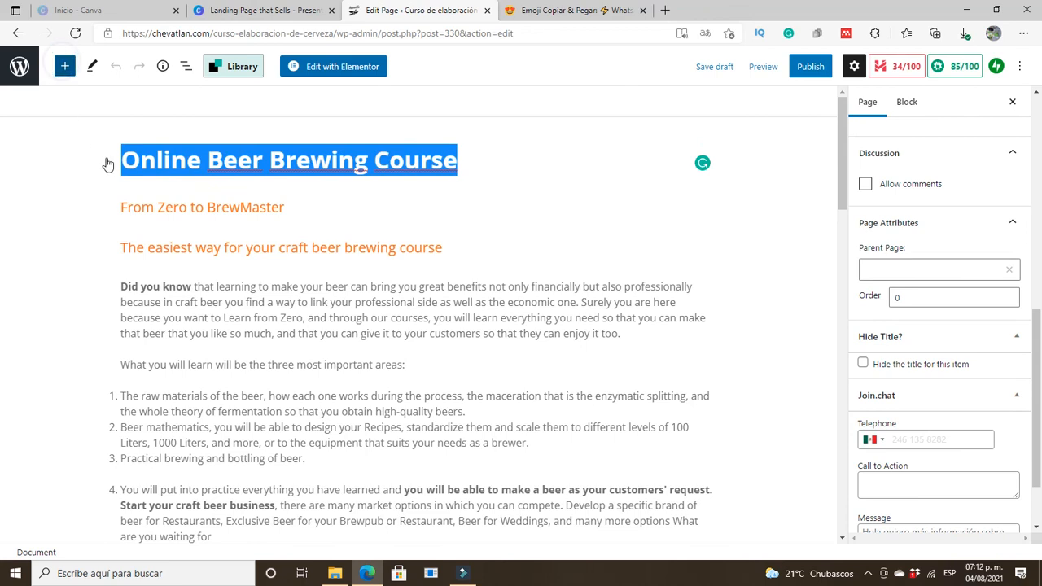
# Add an empty Image block to the course page and close the block list.
pyautogui.click(64, 66)
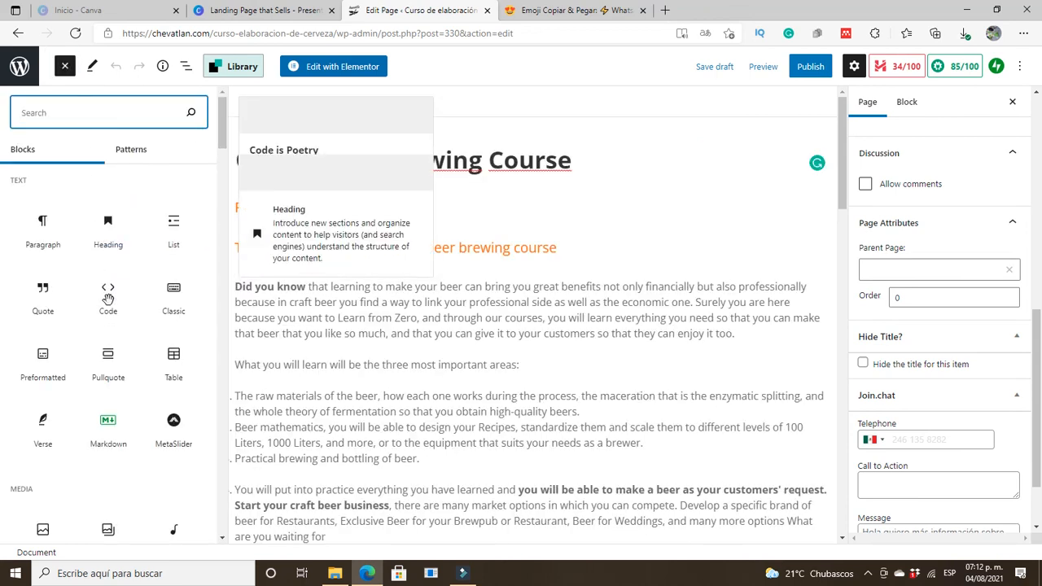
pyautogui.scroll(-2, 114, 391)
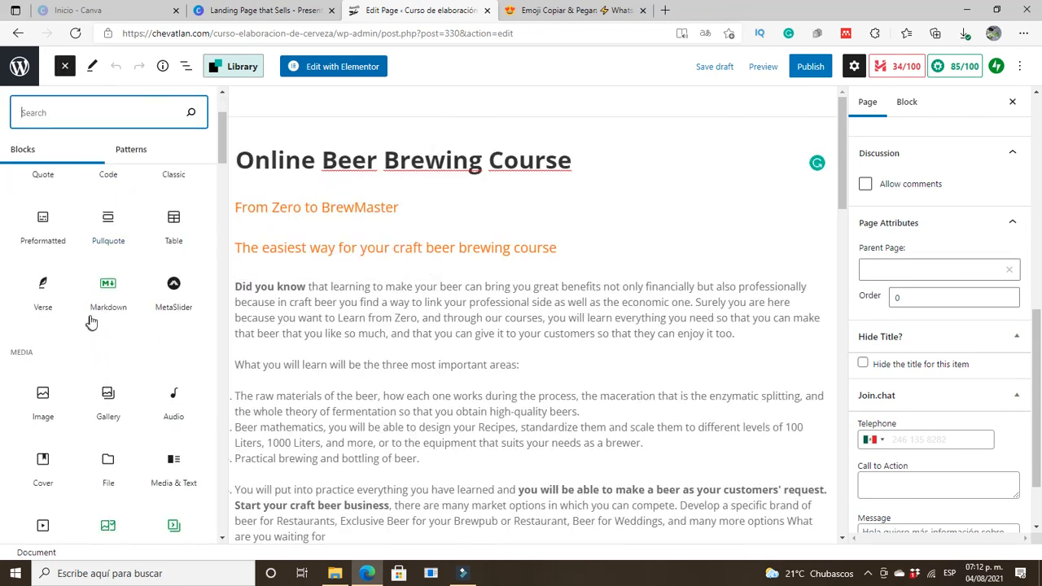
pyautogui.click(57, 394)
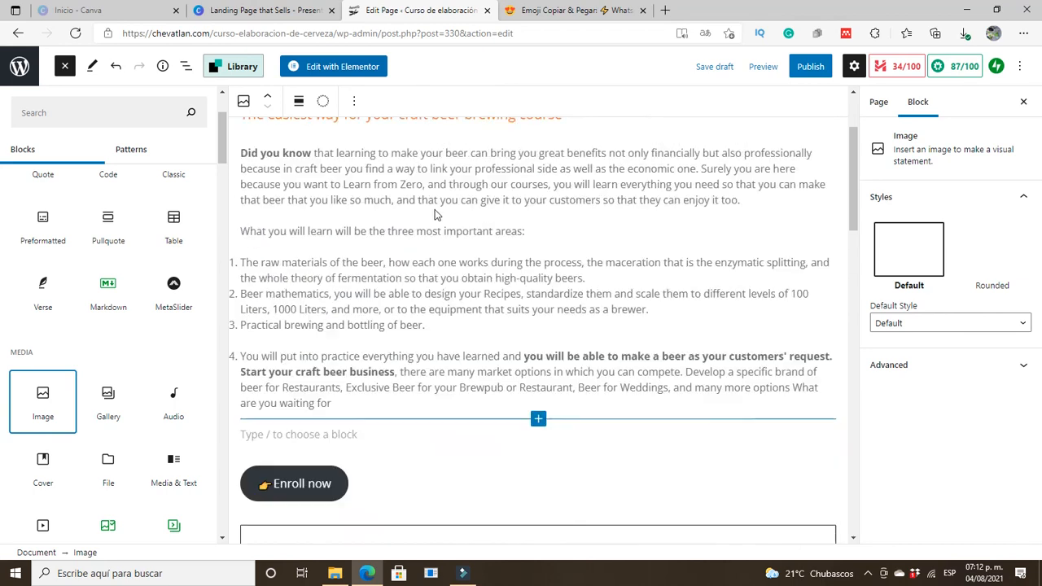
pyautogui.scroll(5, 439, 232)
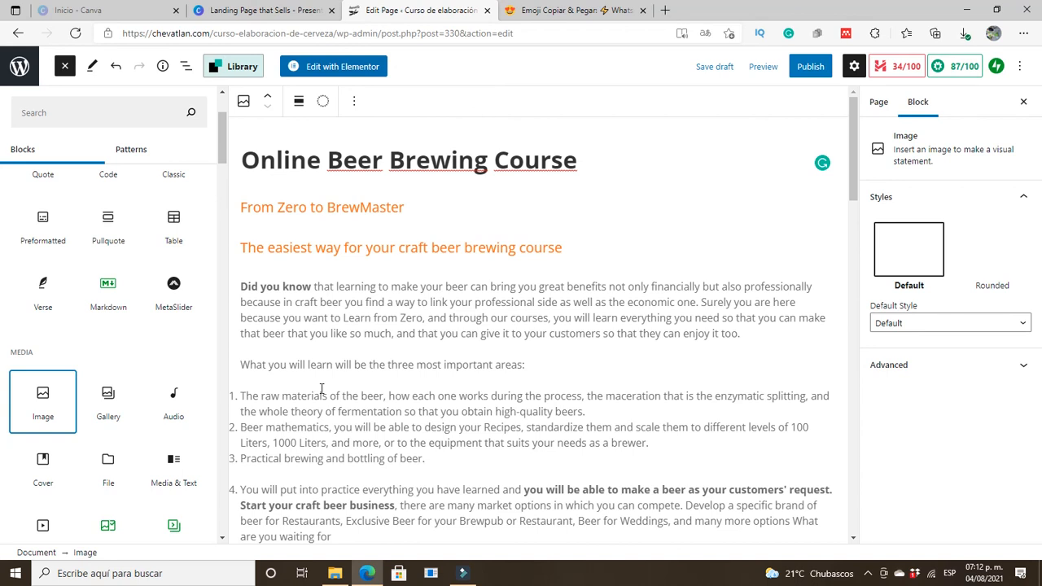
pyautogui.click(367, 229)
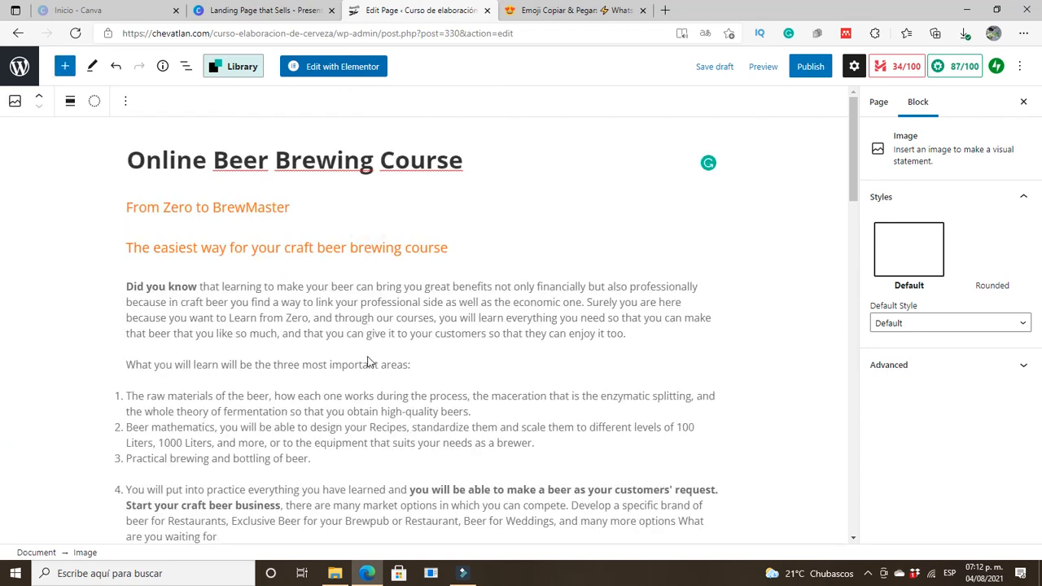